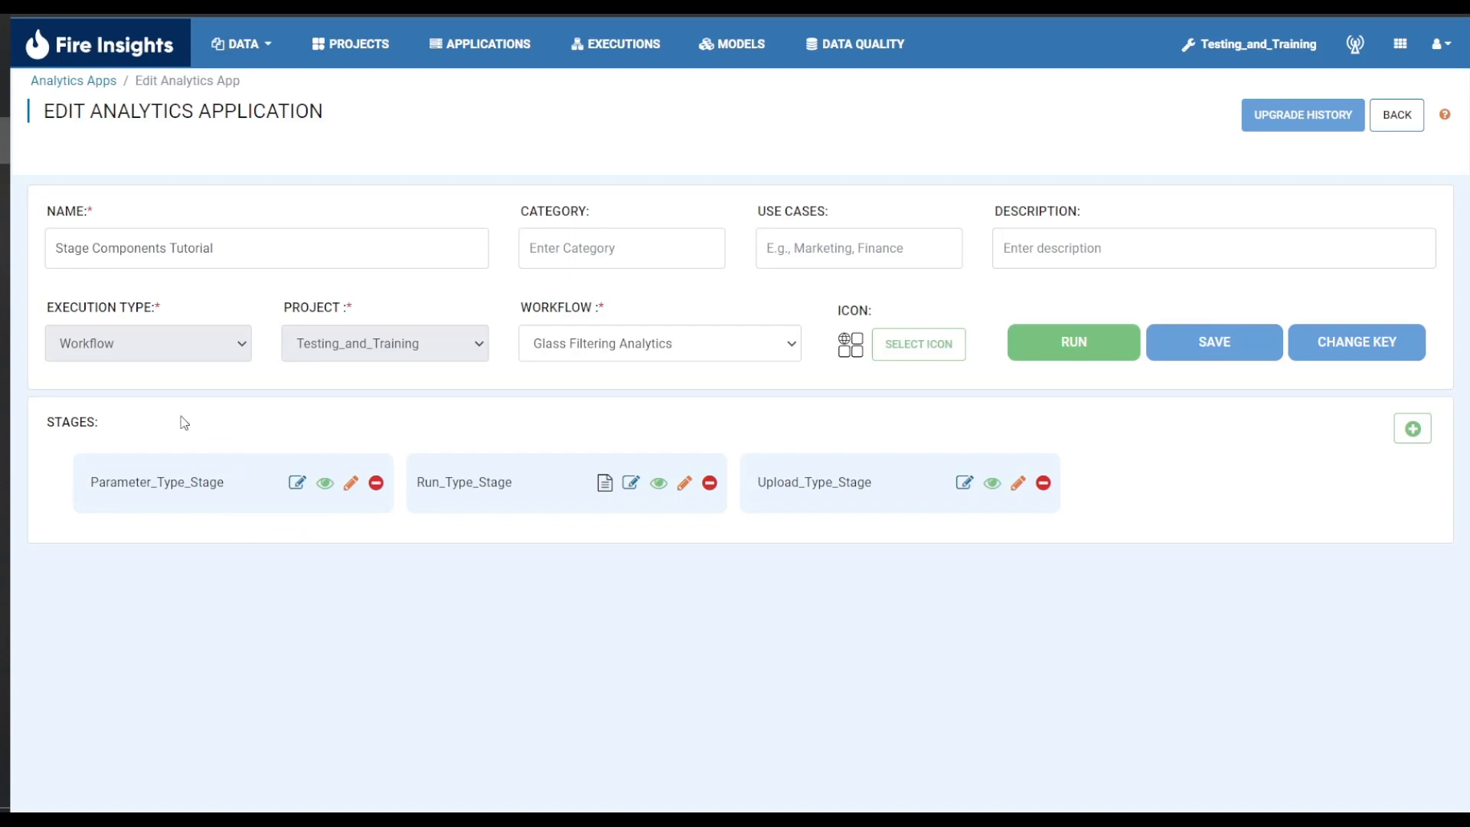
- Open Parameter_Type_Stage in the form designer and add a Columns layout component to the empty form
click(350, 483)
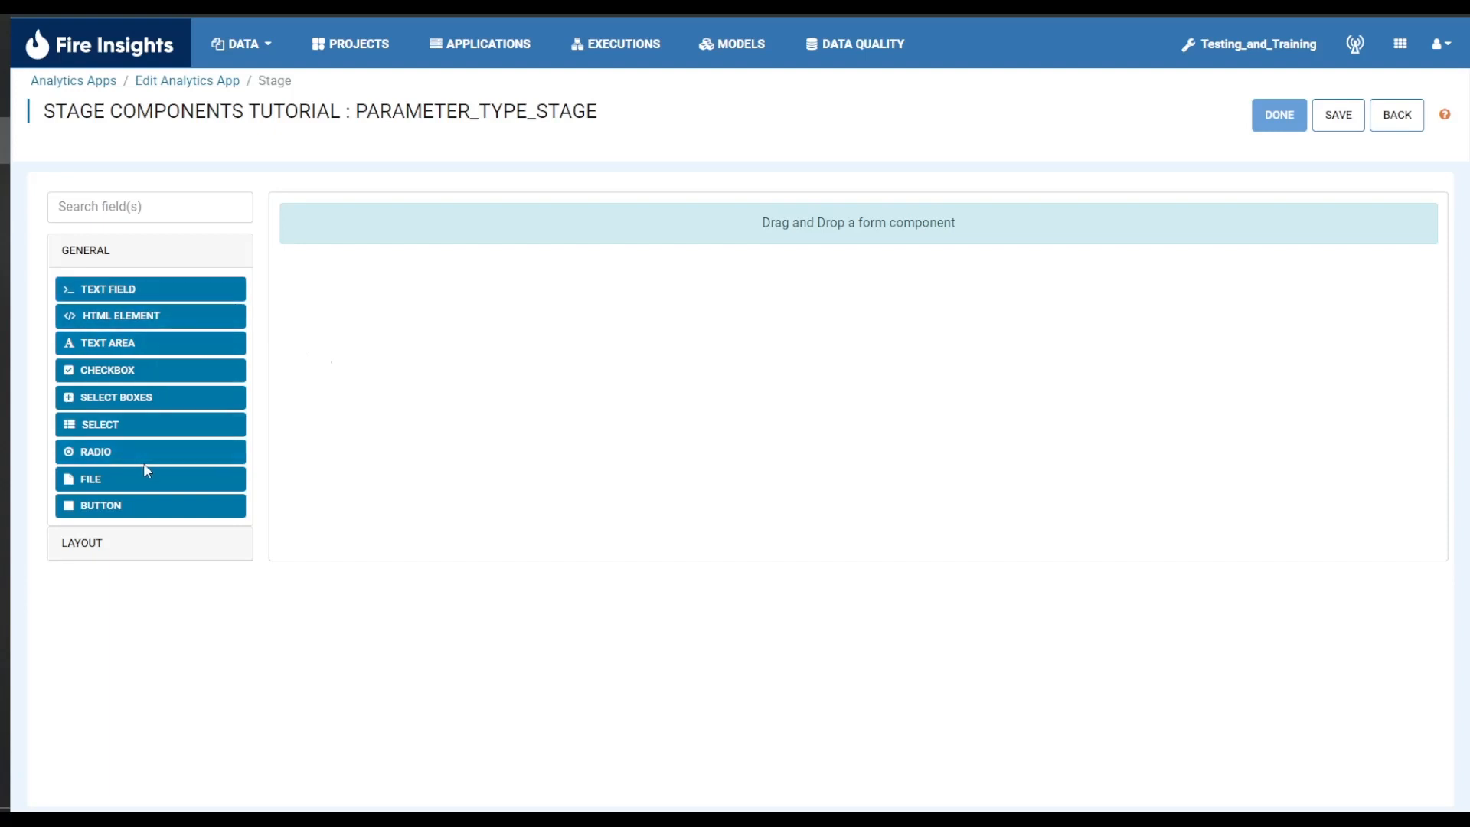
click(164, 540)
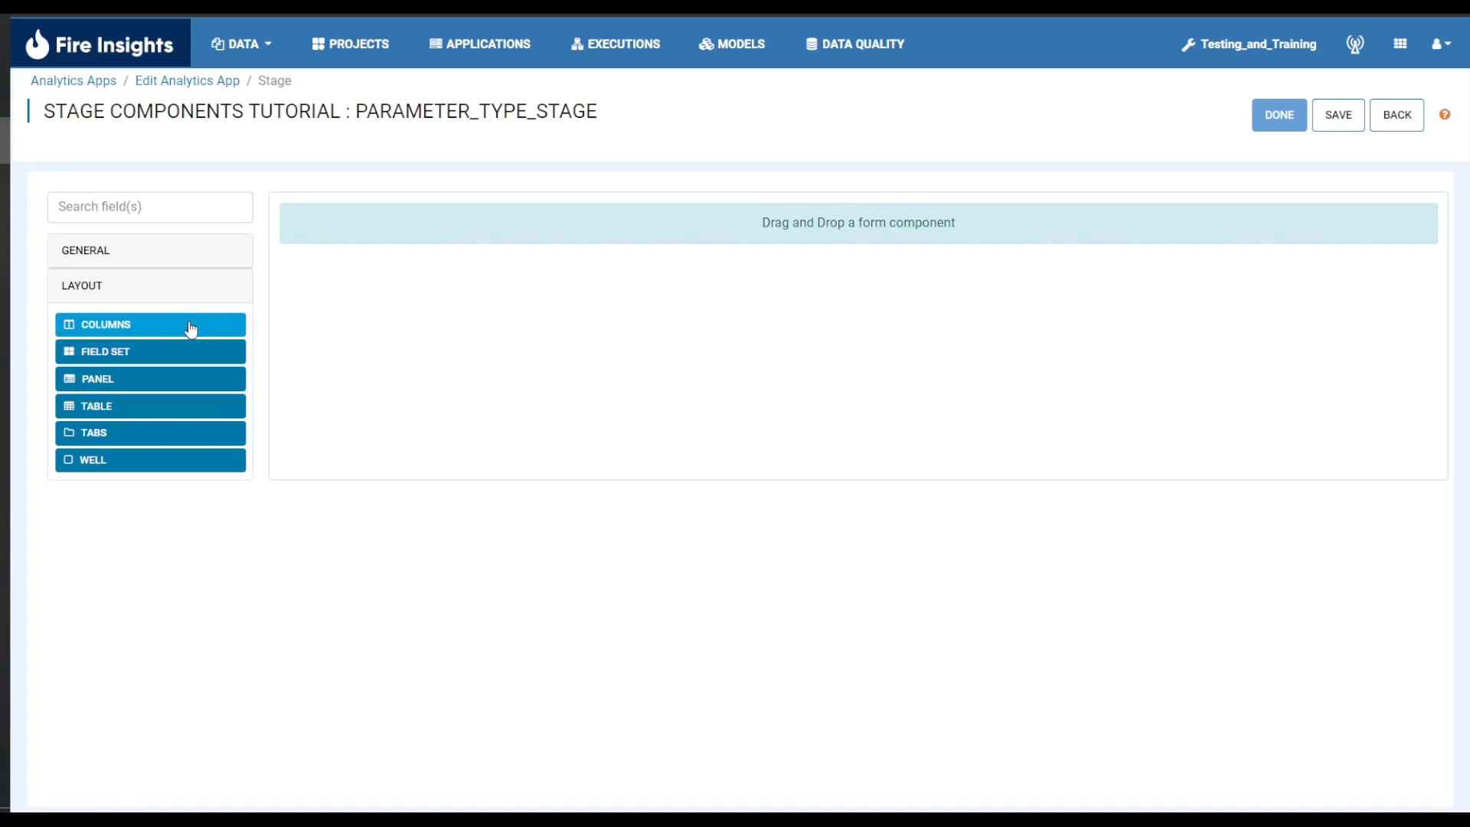
drag(191, 330, 652, 282)
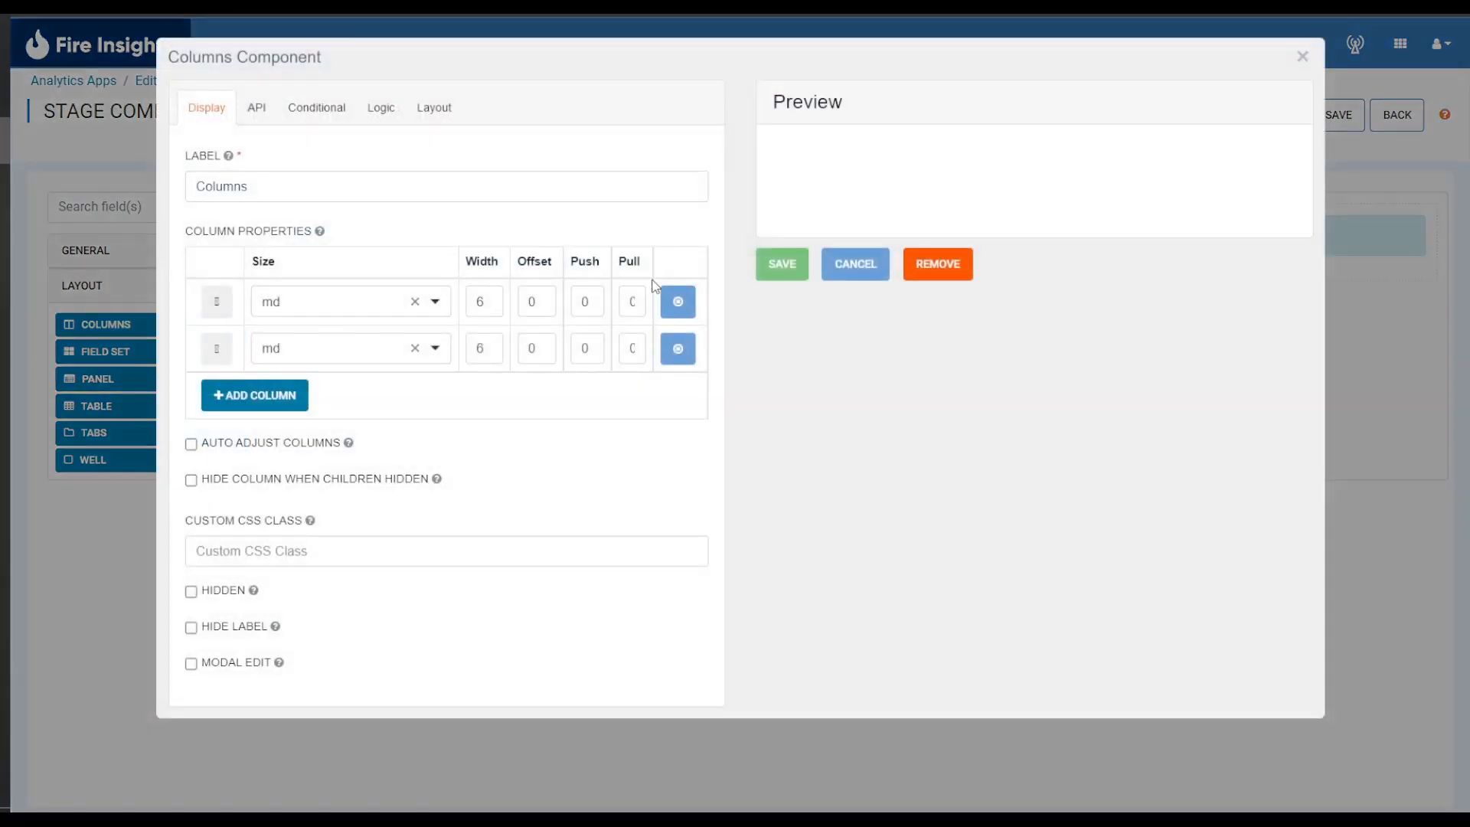
- Set the first column's size to xs, add a third column of size xs, and save the Columns component
click(368, 311)
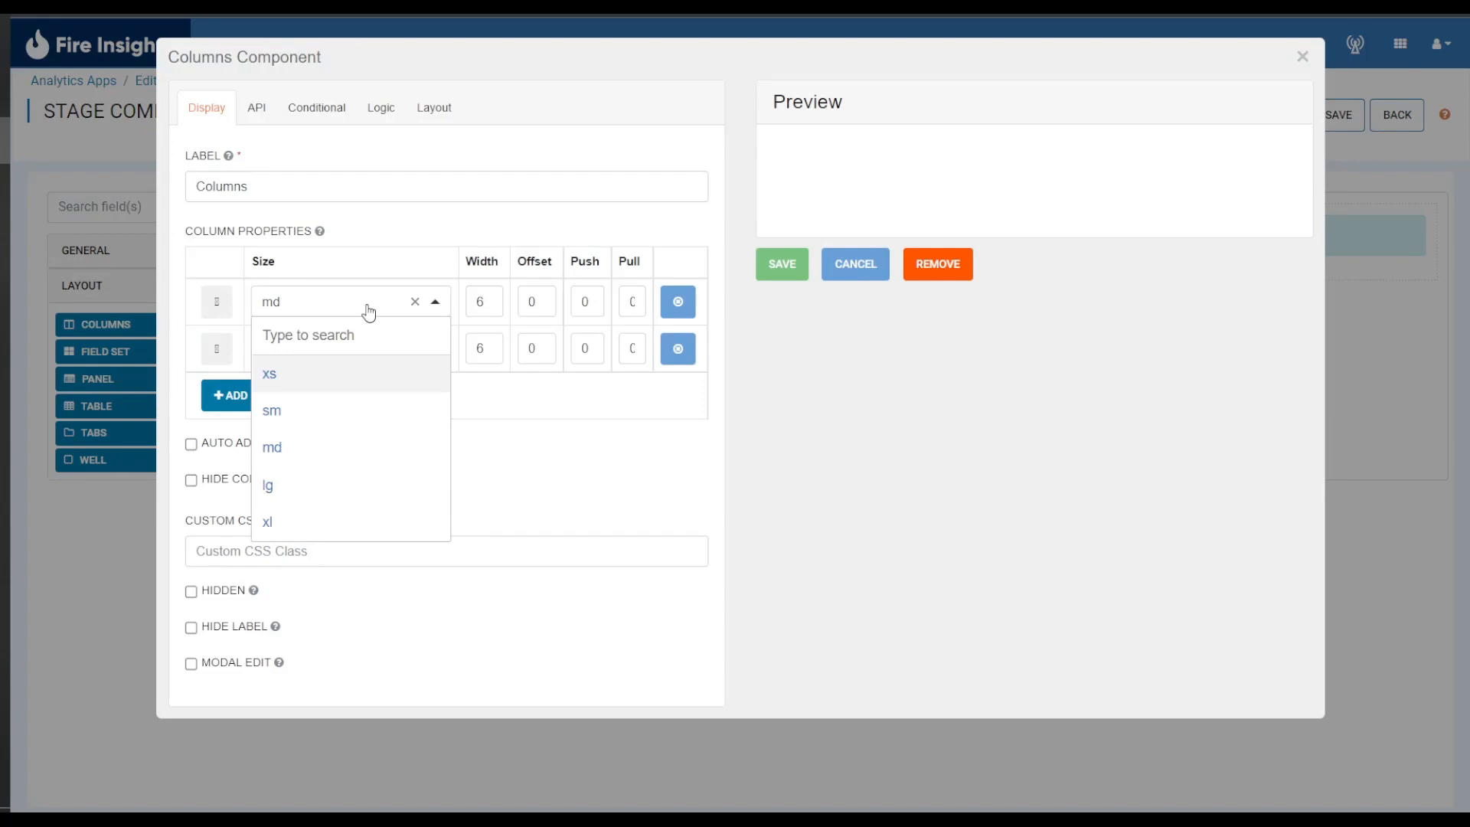
click(402, 186)
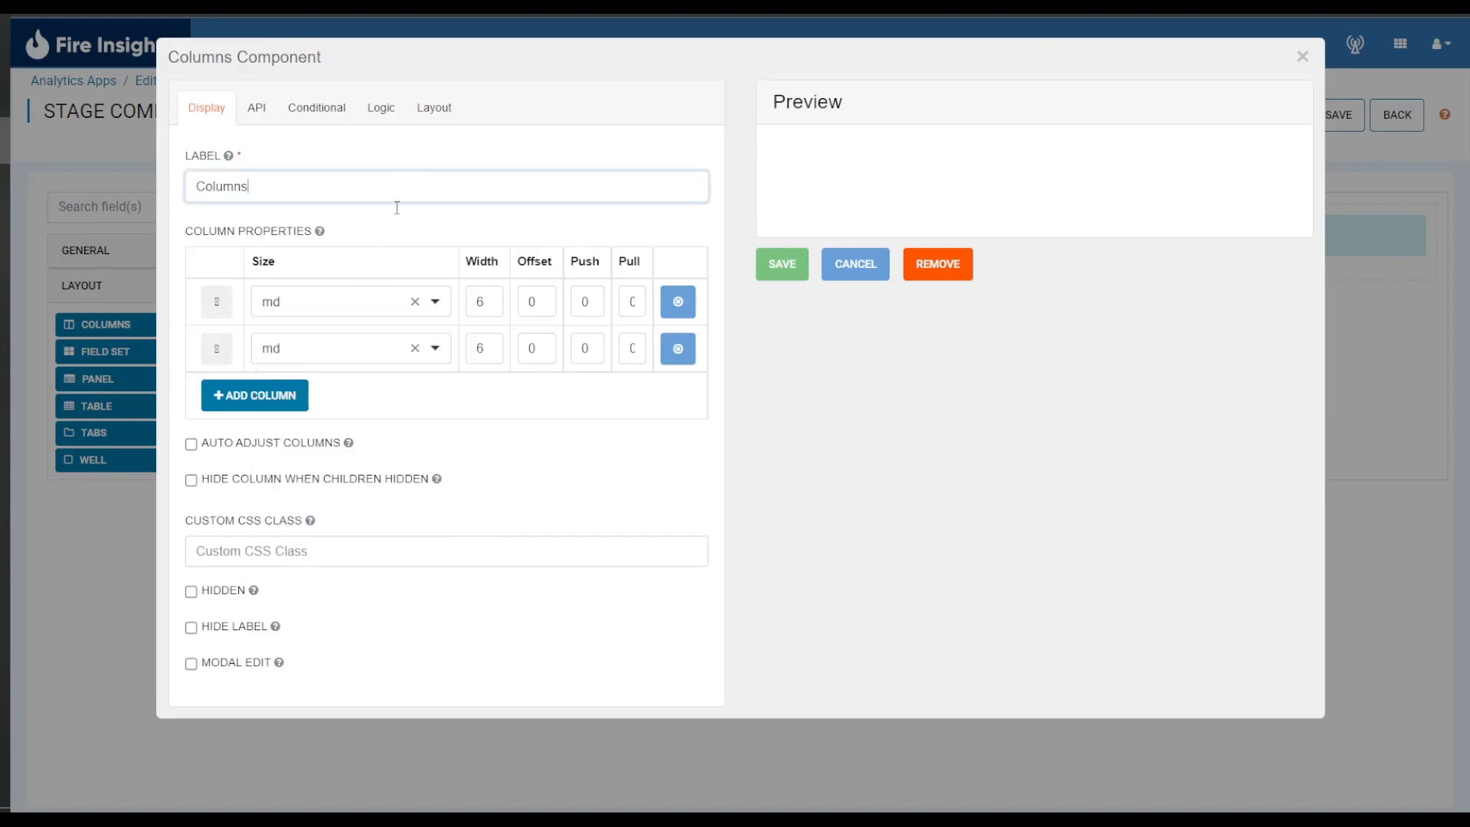
click(360, 308)
click(362, 375)
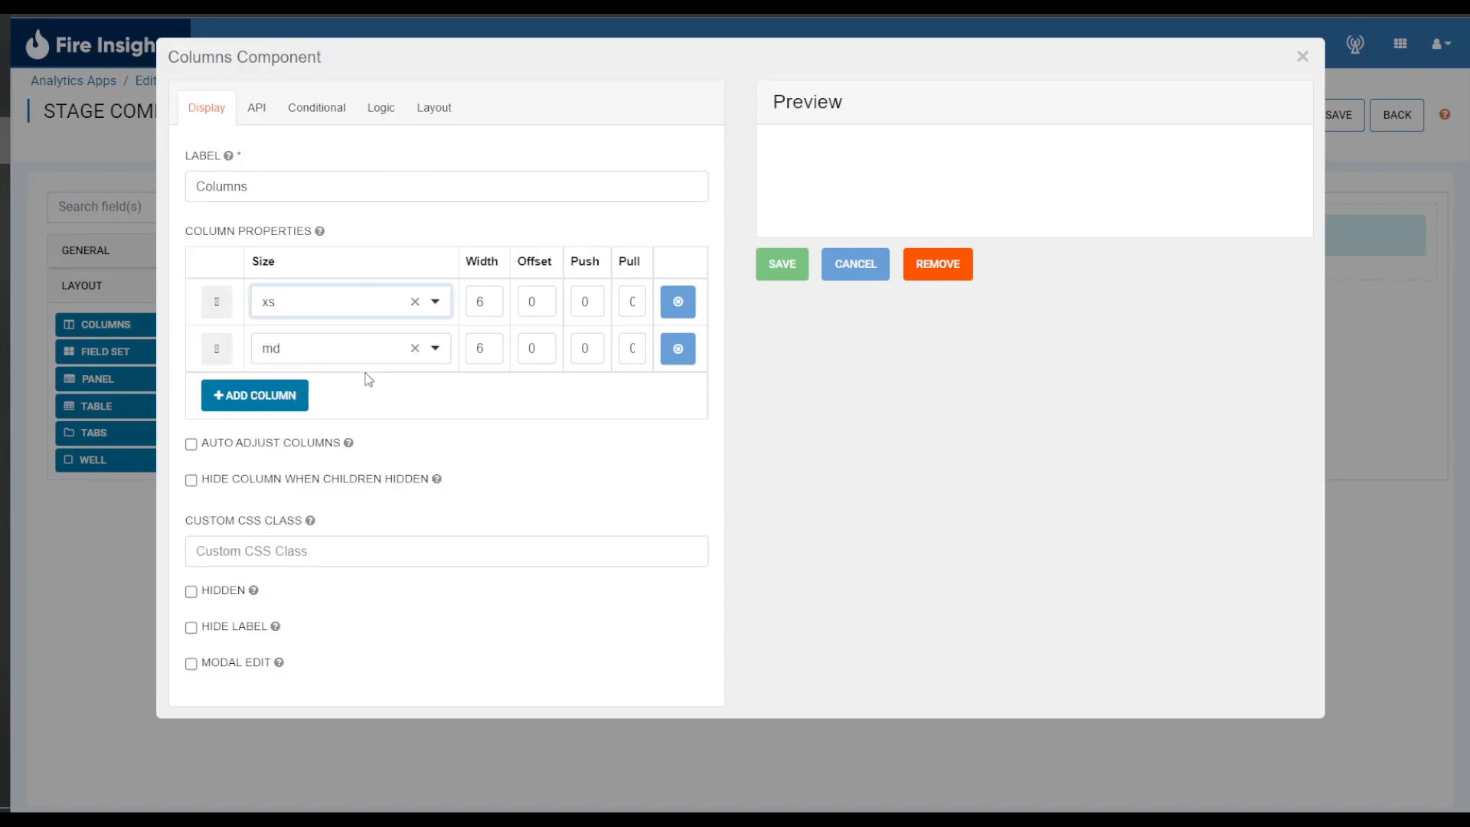
click(295, 403)
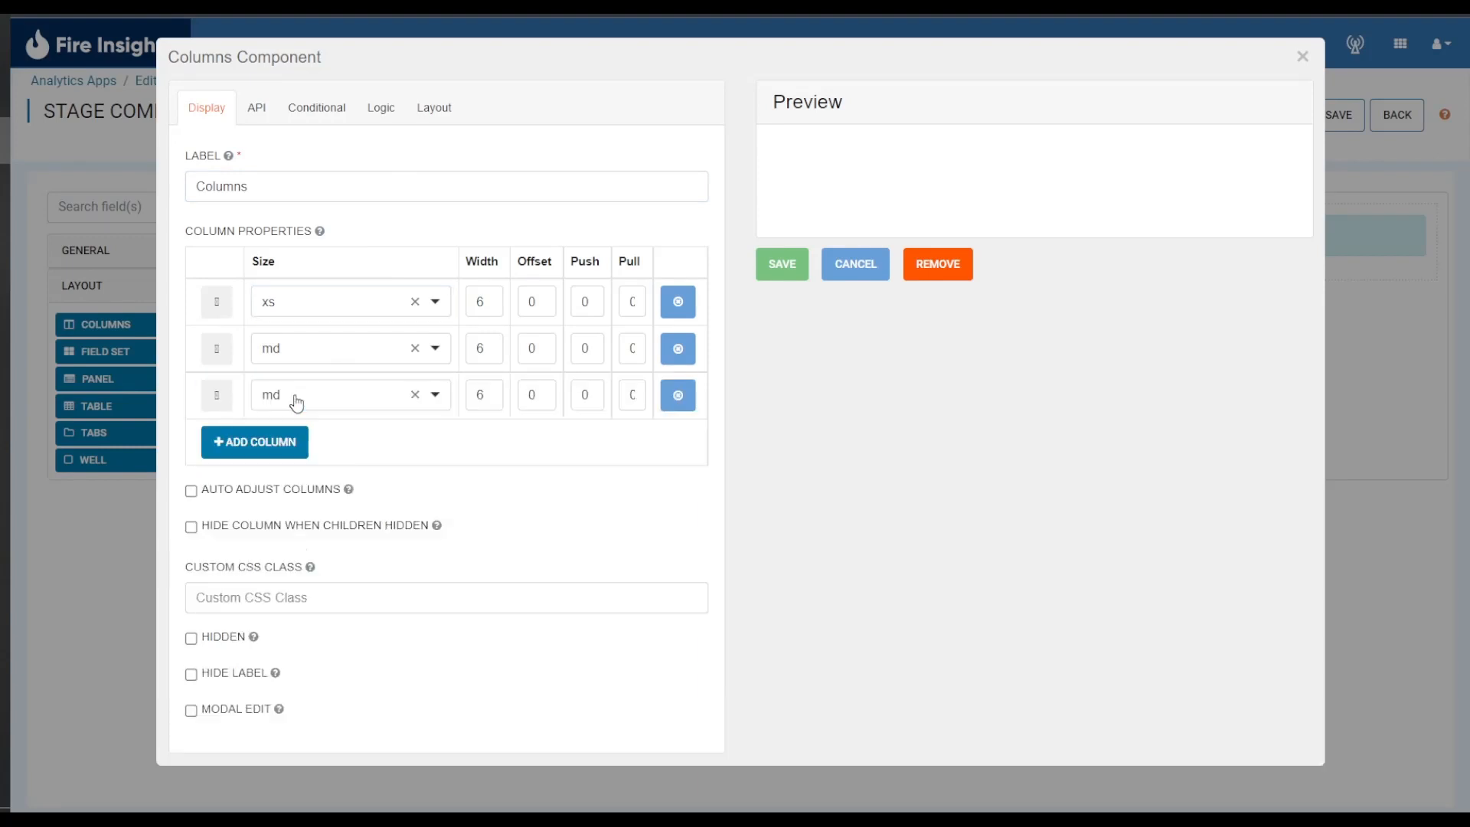
click(349, 403)
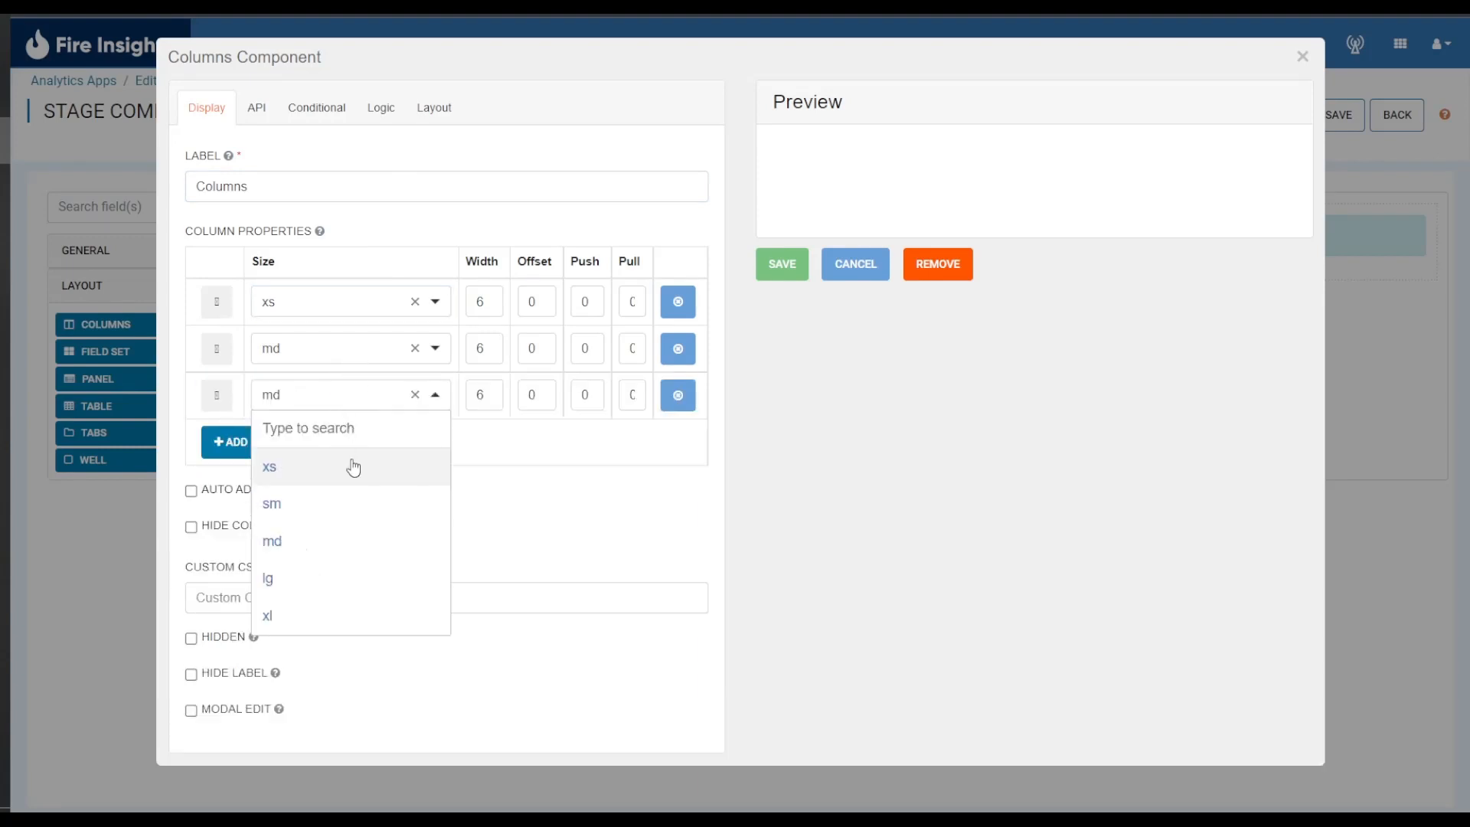
click(353, 467)
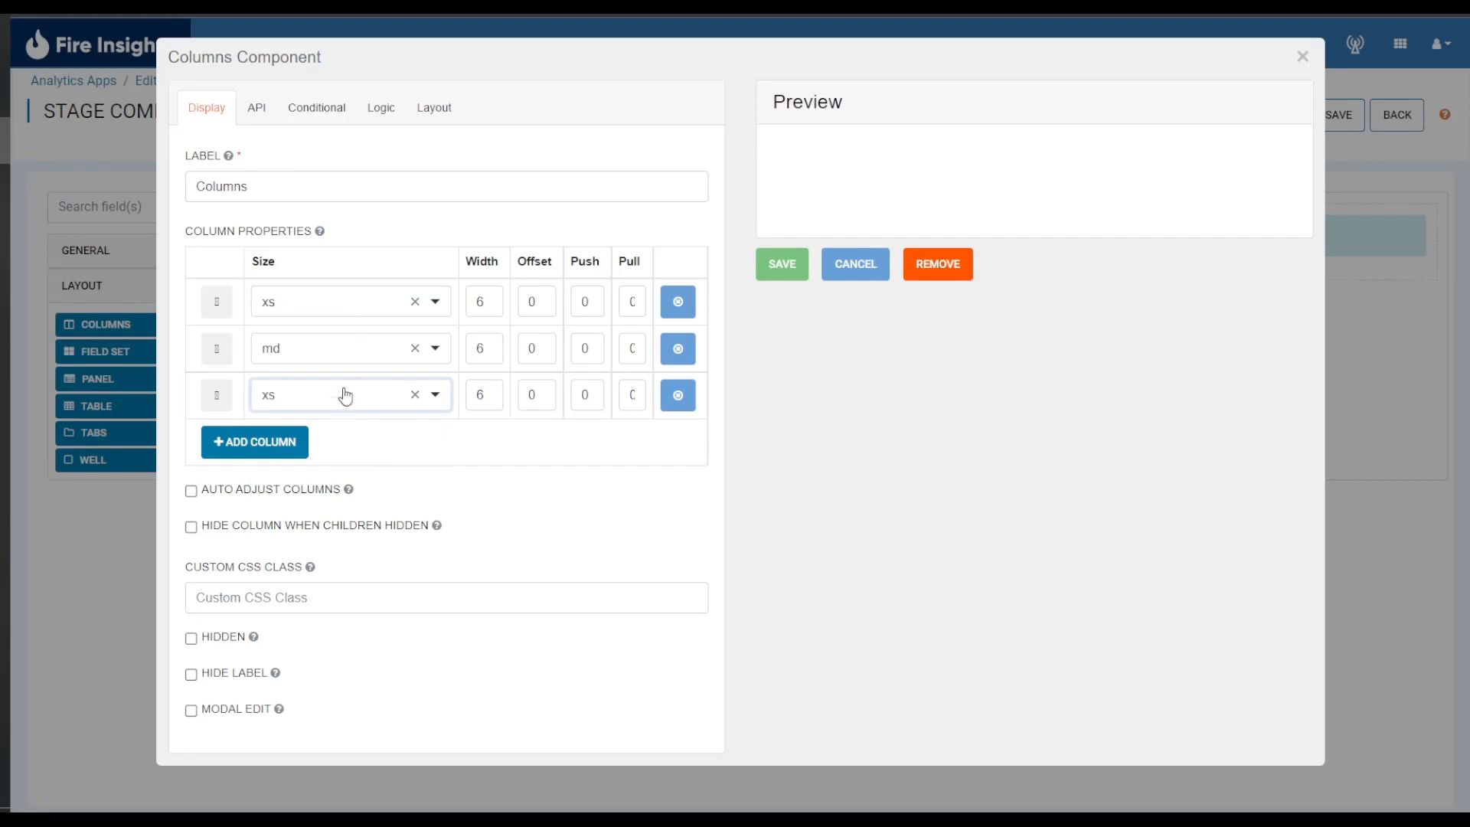
click(782, 269)
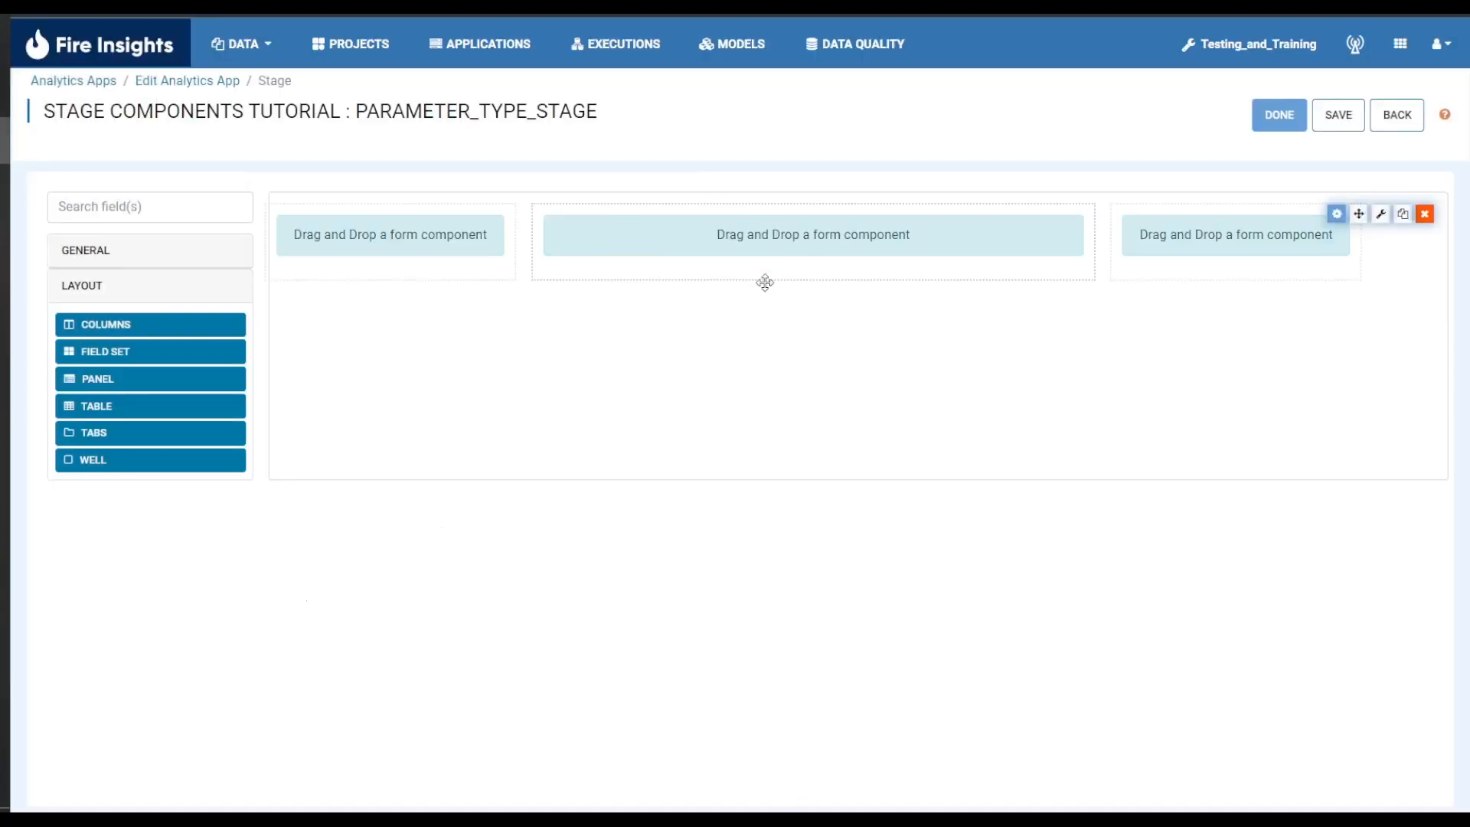
- Place a Text Field with default settings in each of the three columns
mouse_move(434, 260)
click(181, 261)
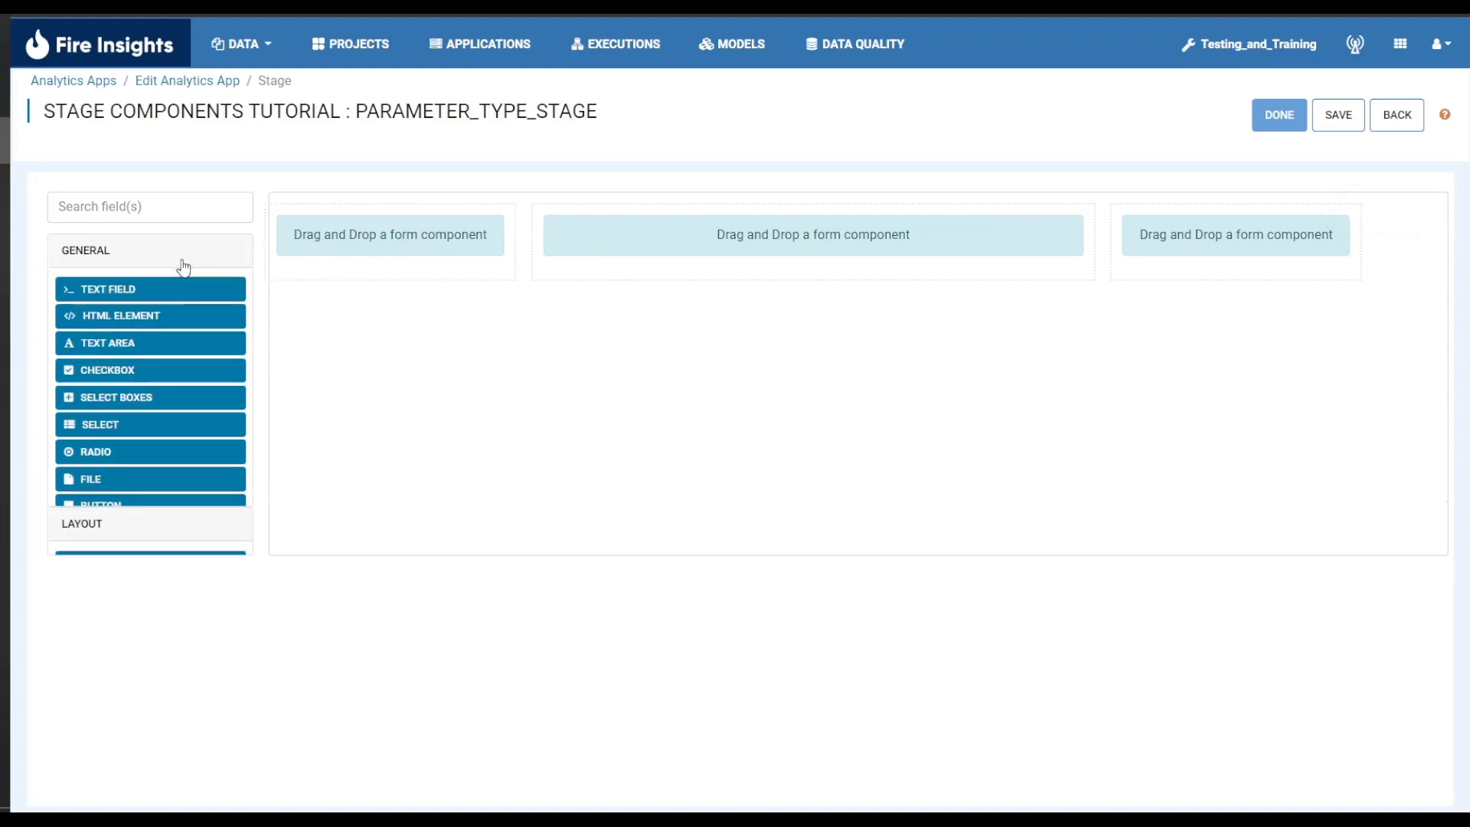
drag(163, 298, 417, 242)
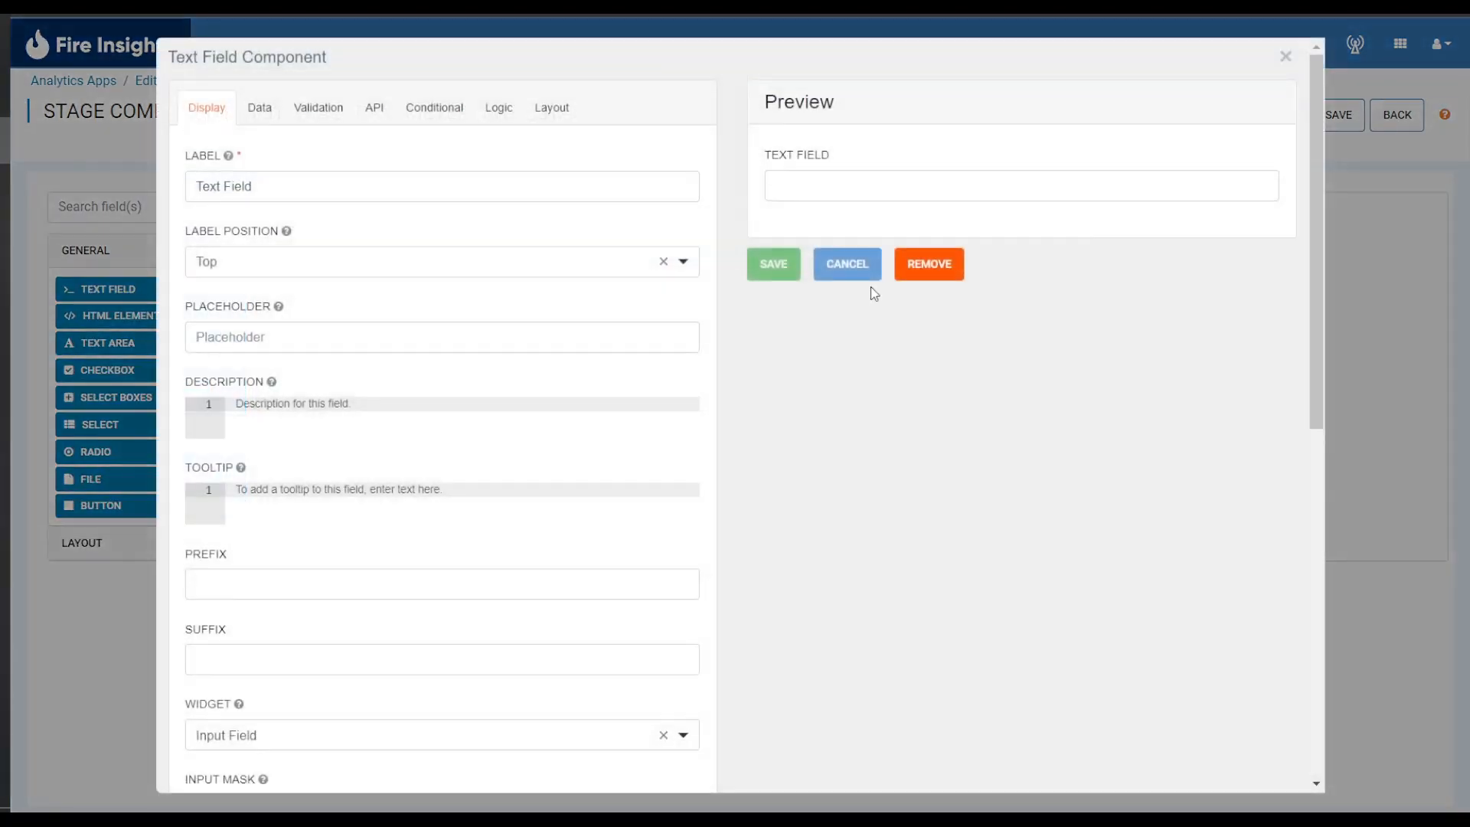
click(772, 260)
drag(206, 289, 712, 280)
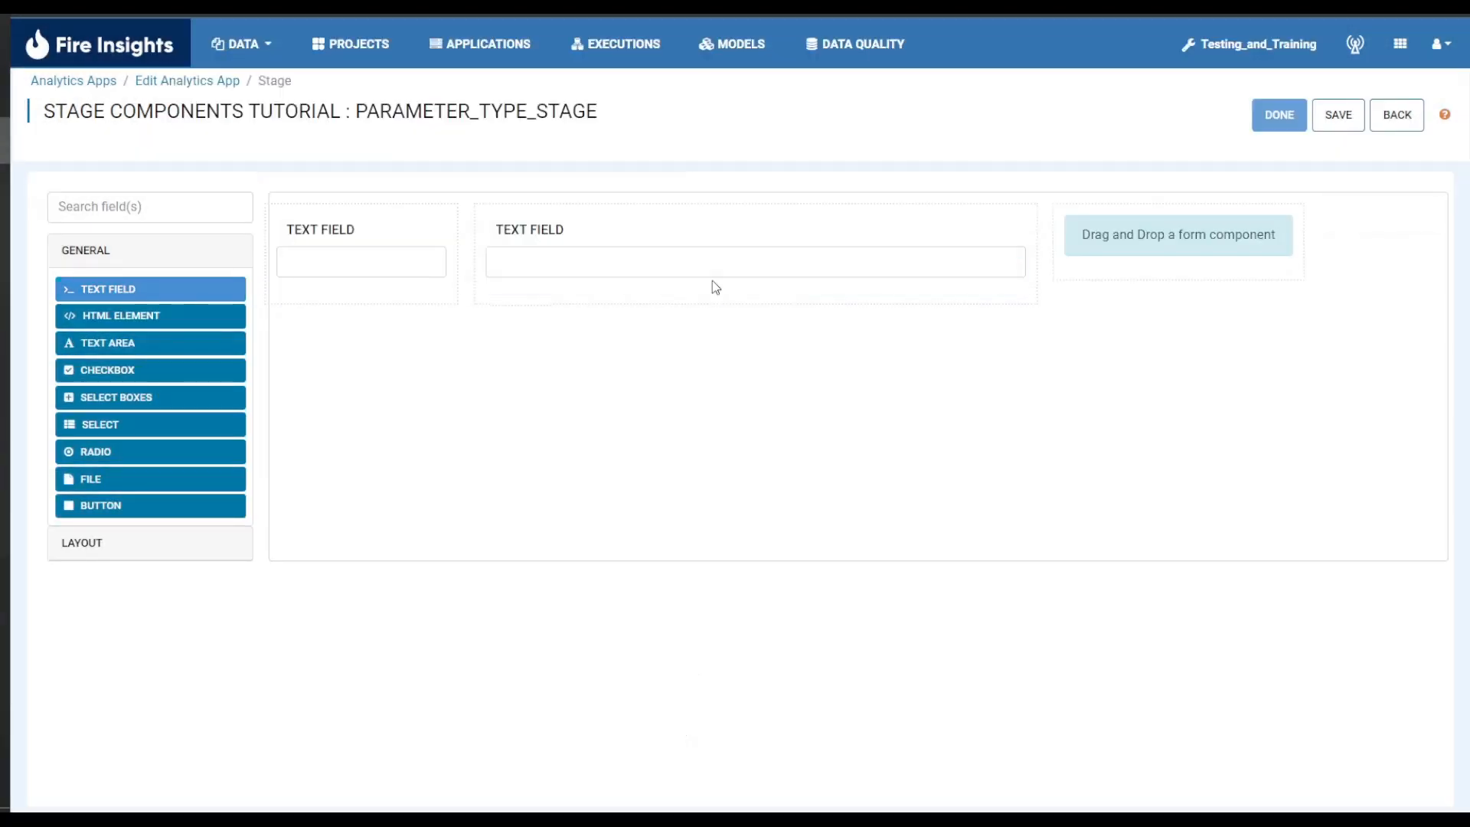
click(751, 269)
drag(210, 291, 1277, 269)
click(763, 268)
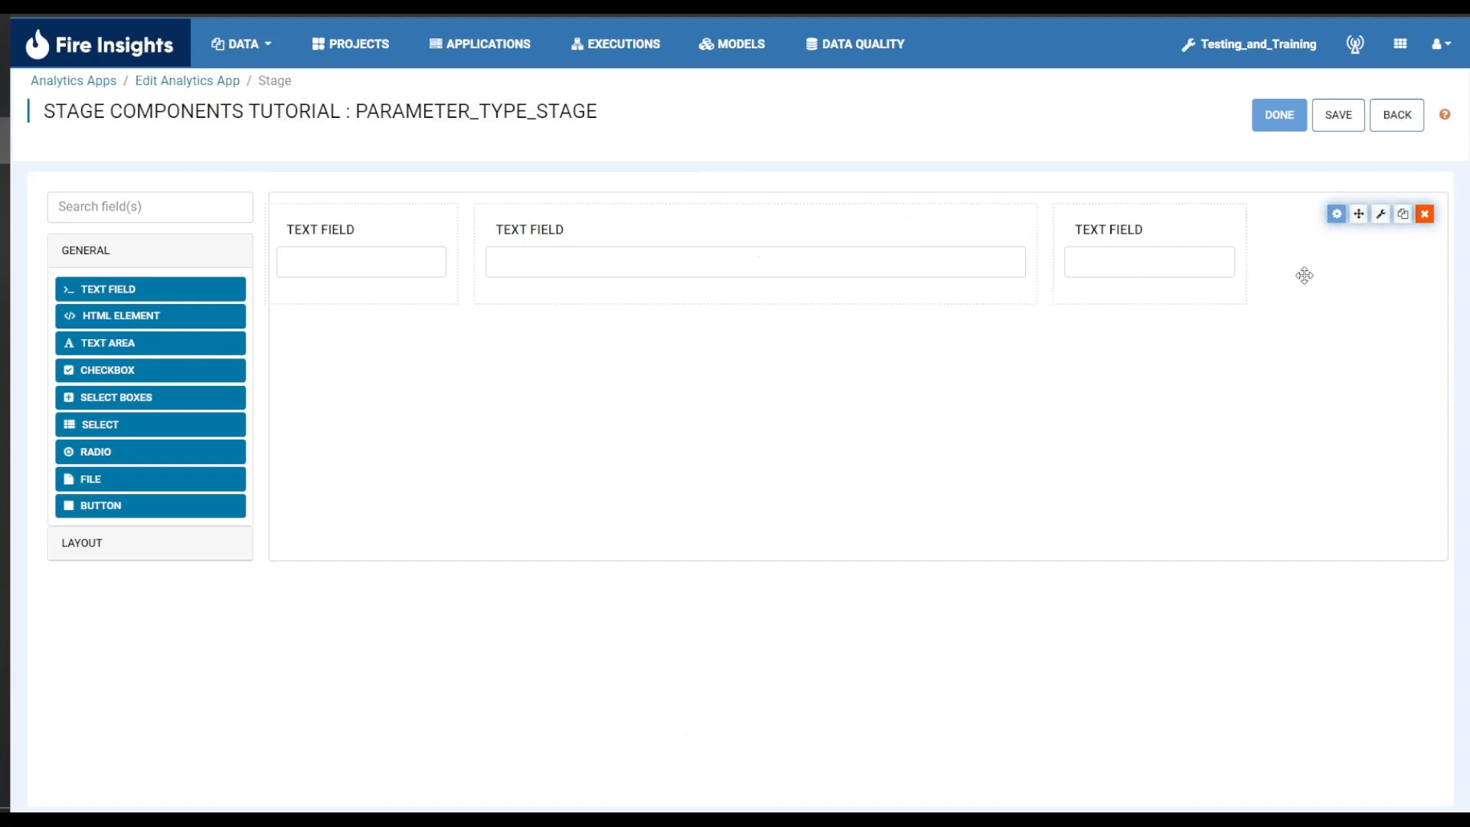
- Replace the Columns layout on the form with a Panel component titled "Title Panel"
click(1425, 217)
click(835, 133)
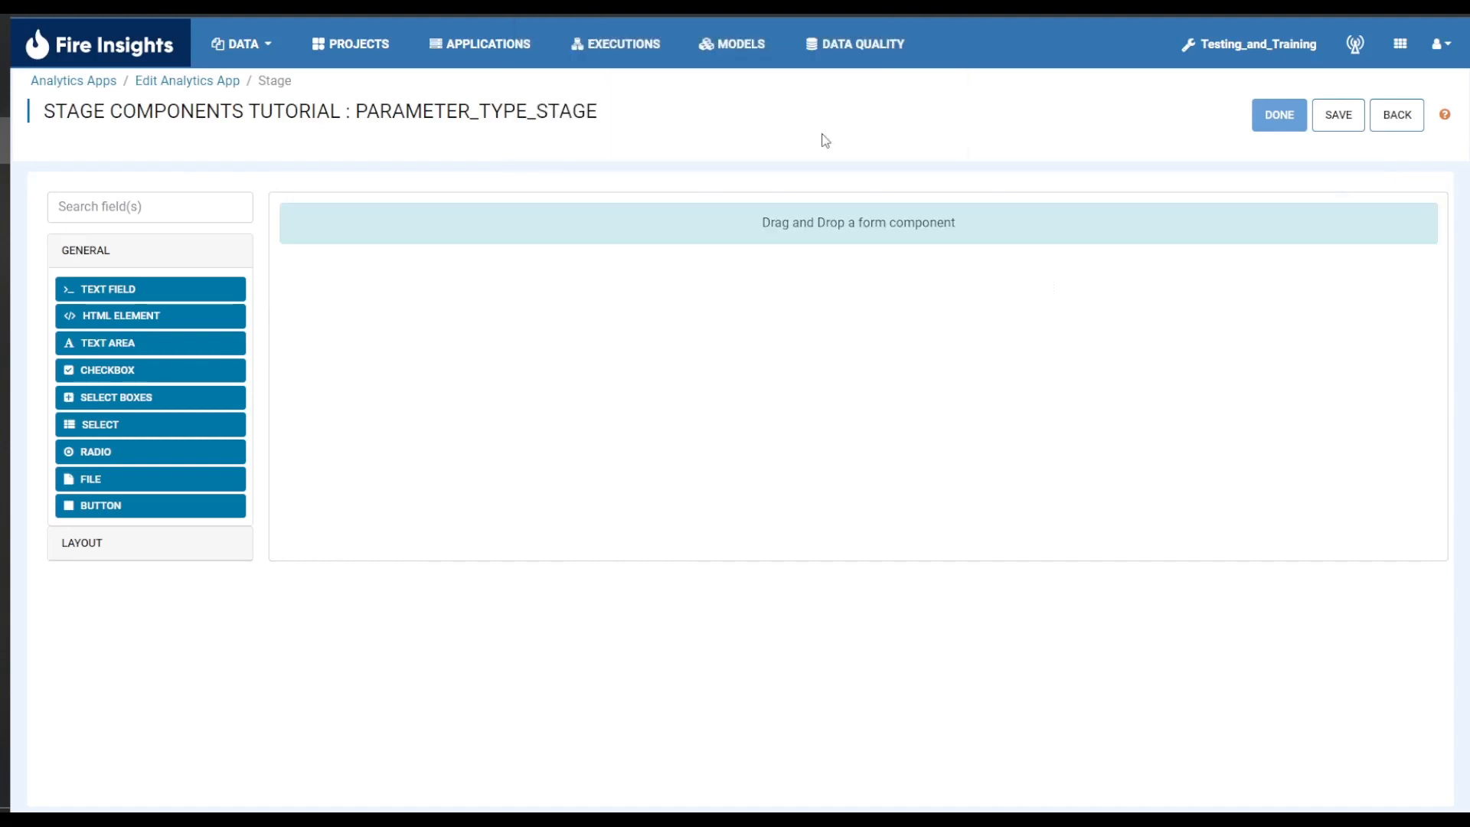
click(212, 549)
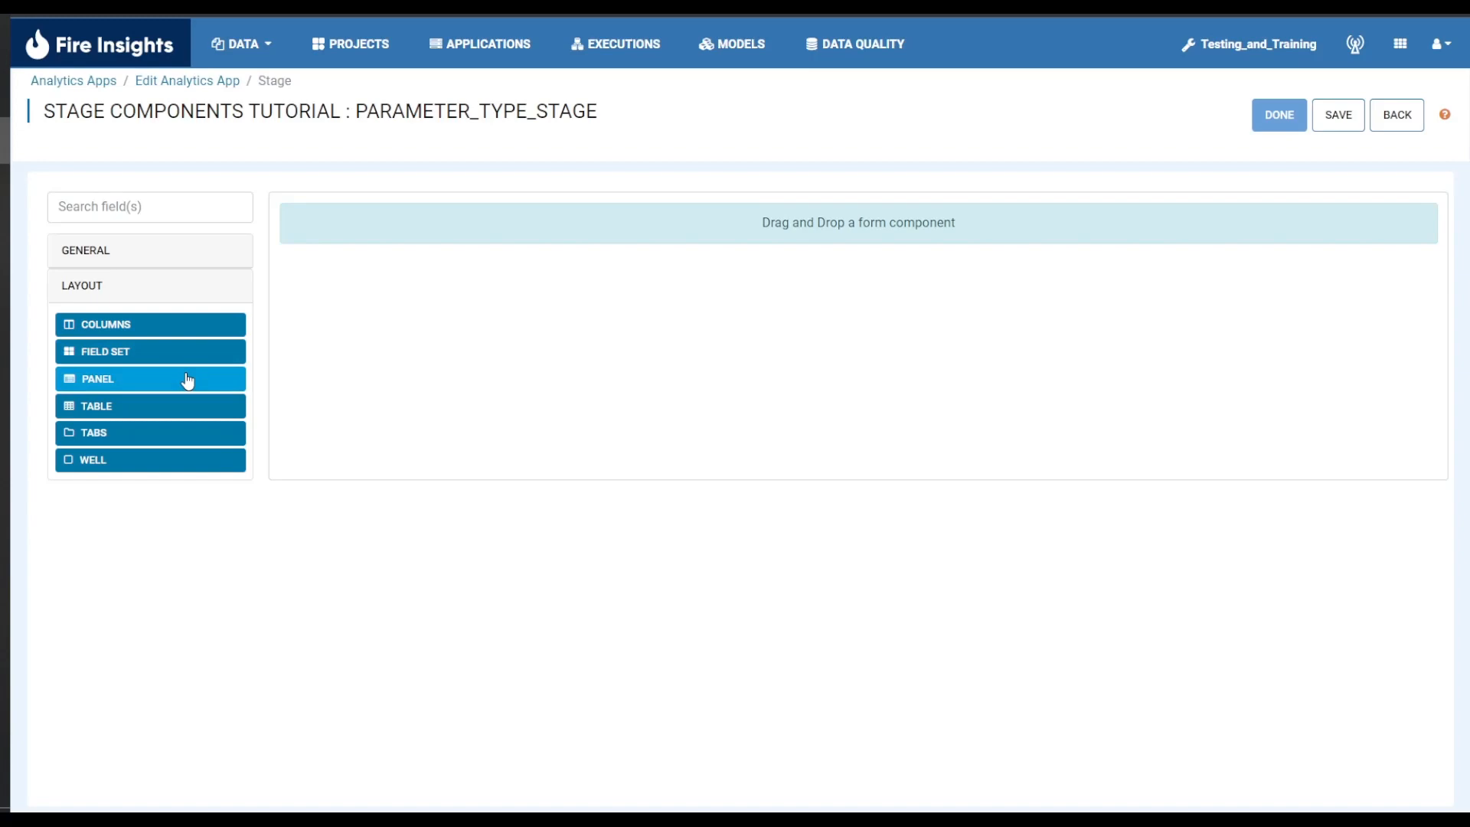
drag(187, 380, 641, 201)
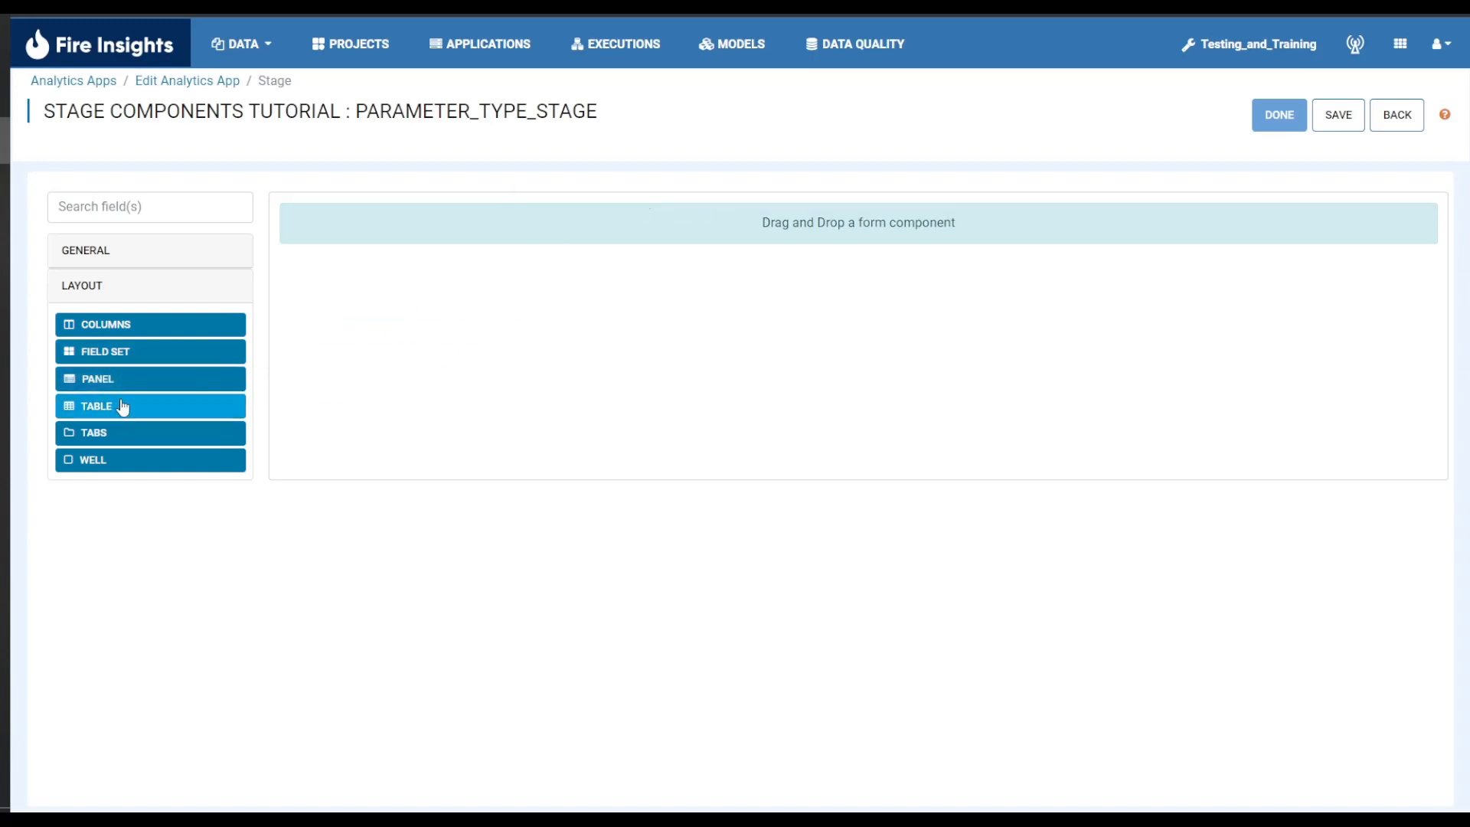
drag(123, 381, 571, 226)
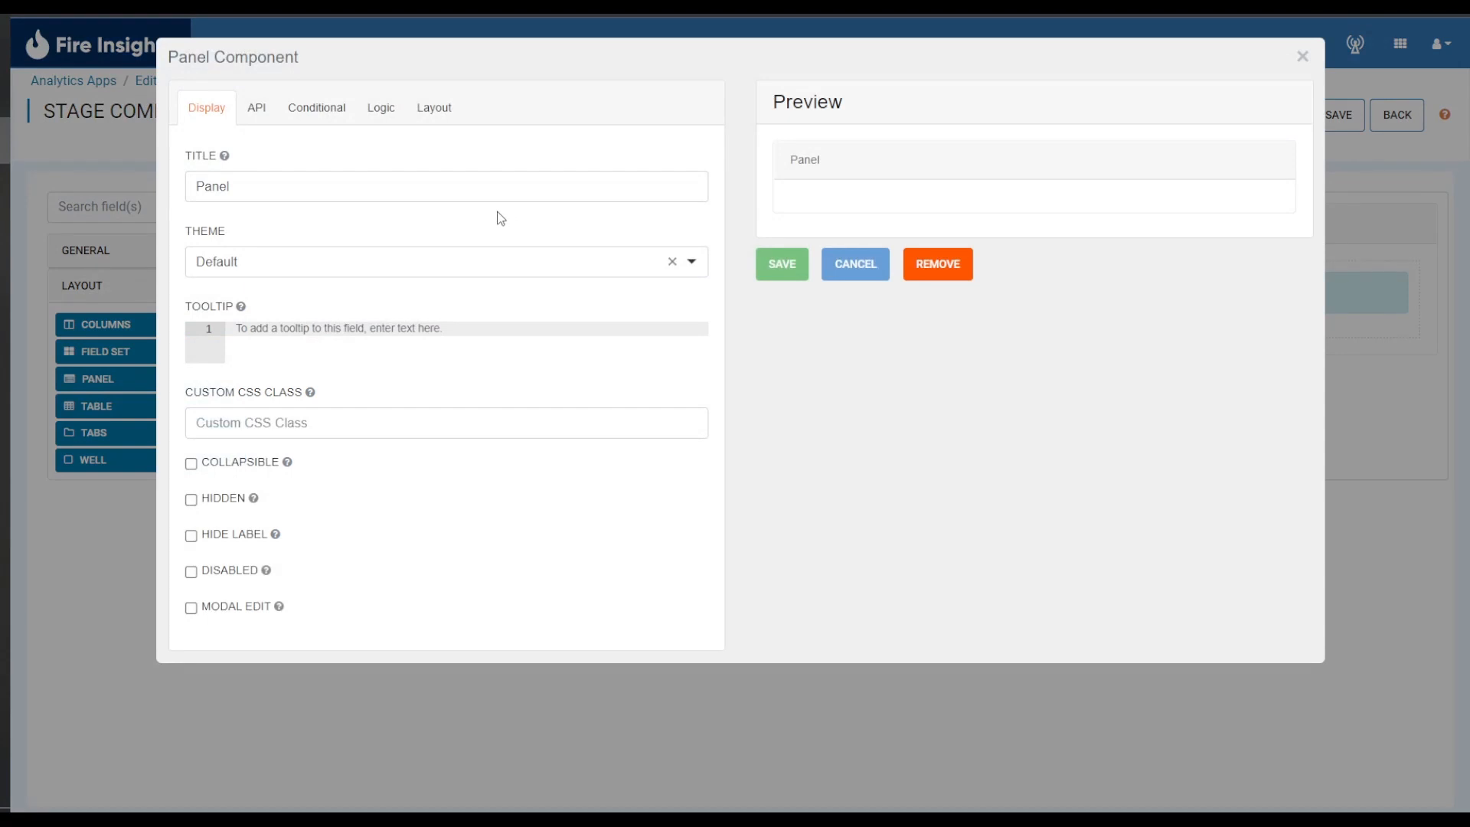
double_click(435, 187)
text(T)
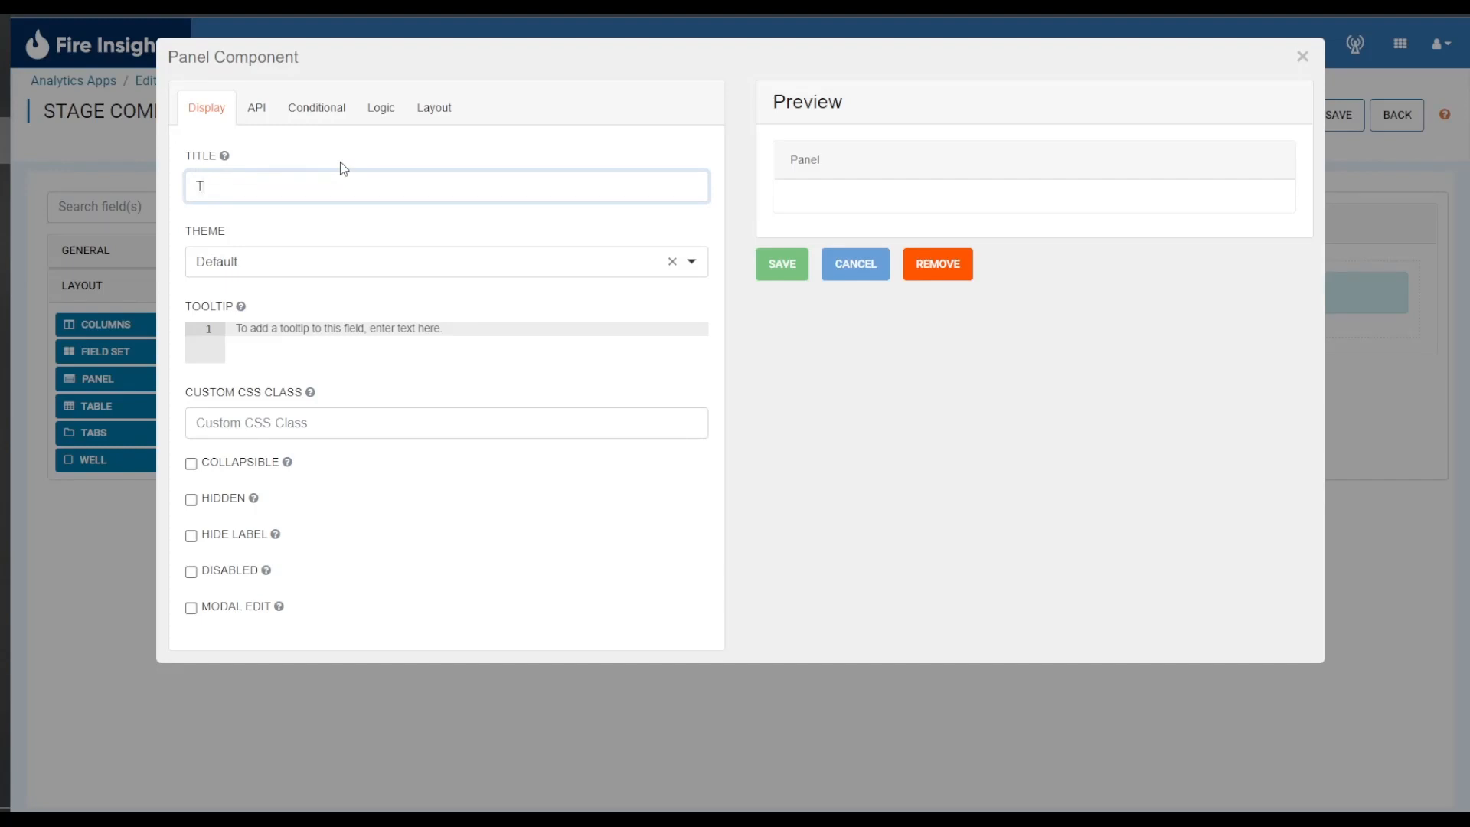
text(itle Panel)
- Give the panel the tooltip "Additional Info" and make it collapsible and initially collapsed
click(330, 328)
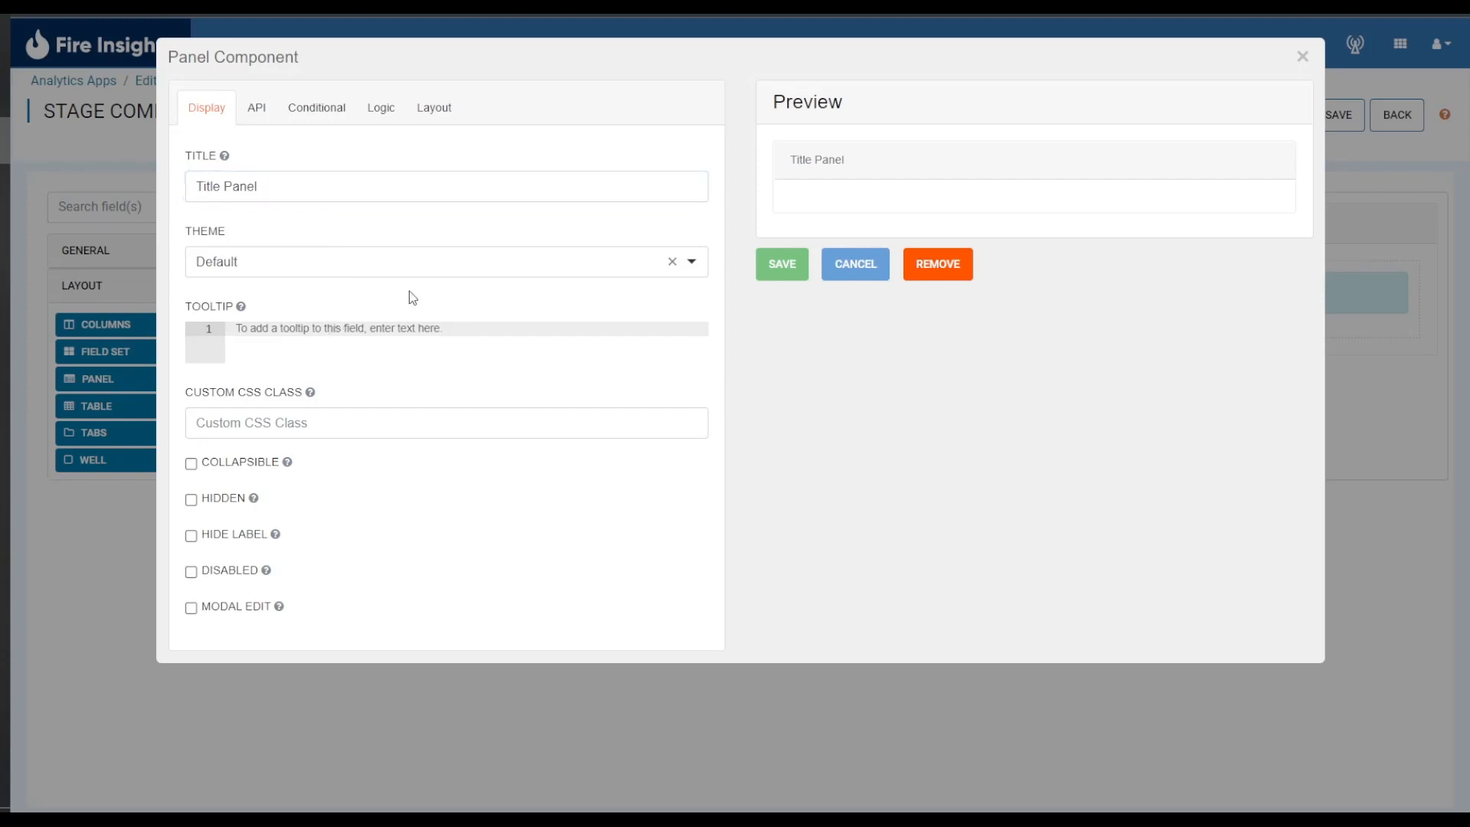
text(Addi)
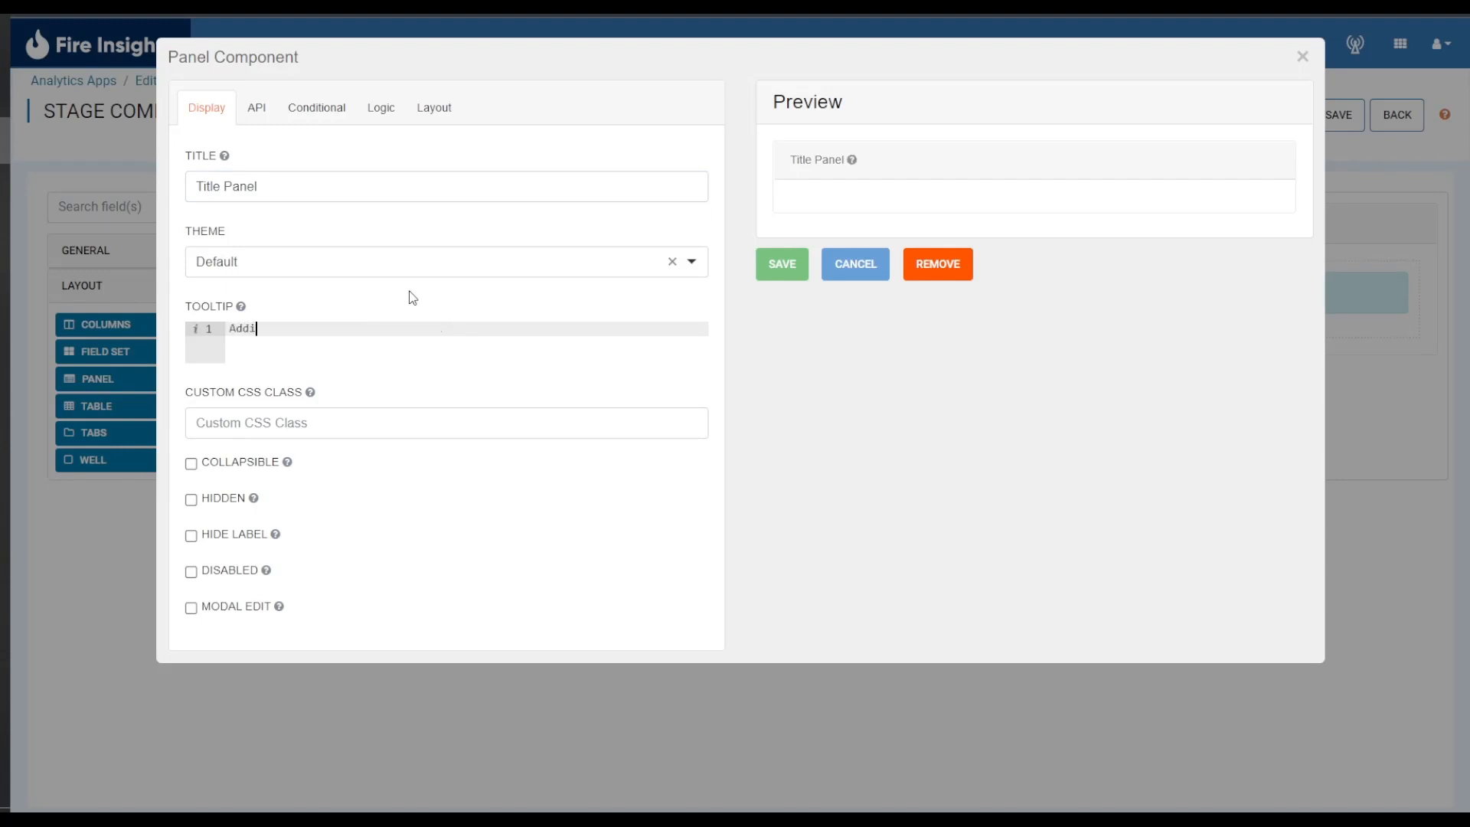
text(tional Info)
click(191, 464)
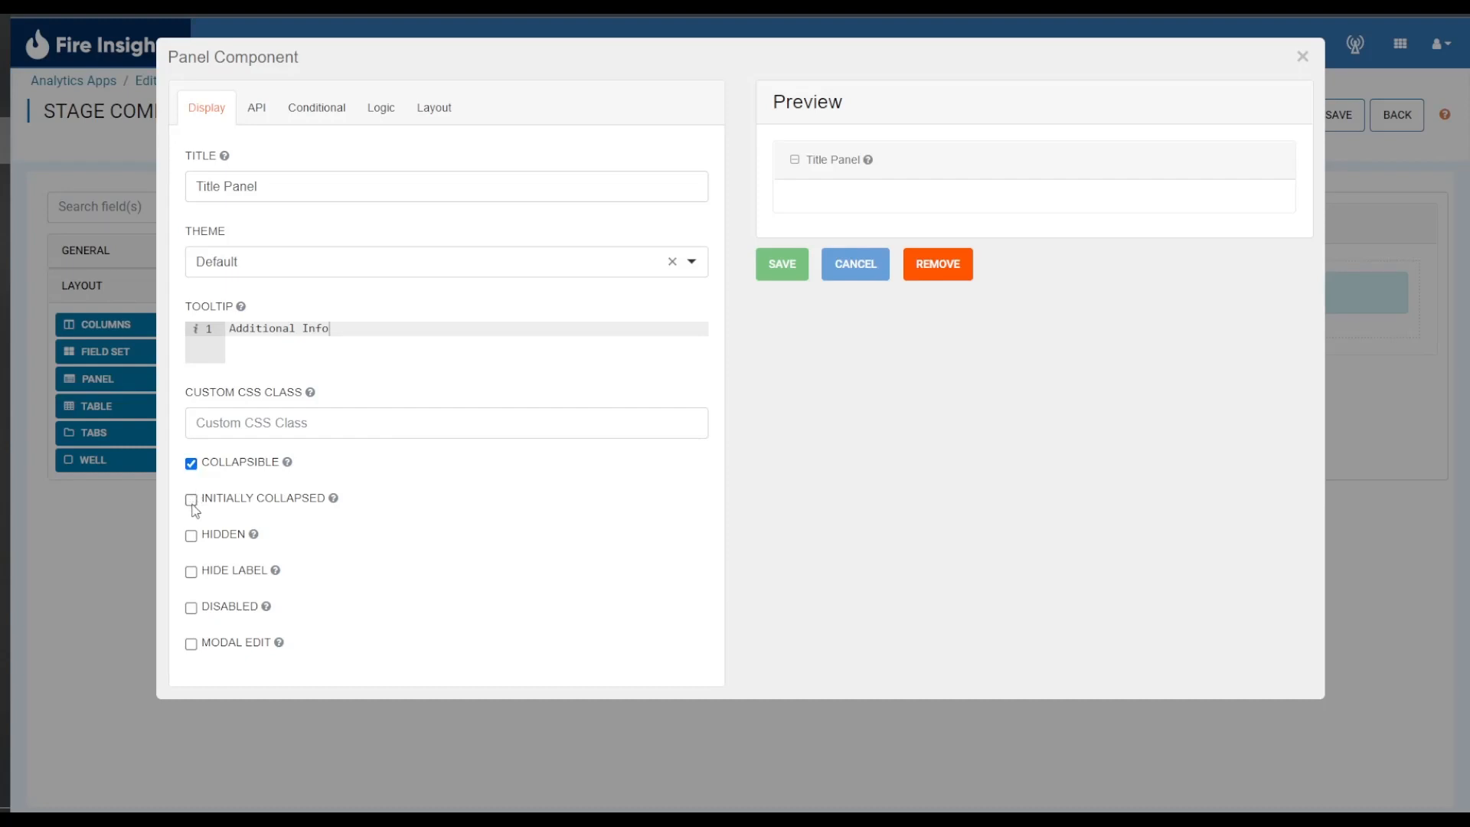
click(192, 500)
- Try the Primary, Info and Success themes on the panel, then set its theme to Danger and save it
click(692, 266)
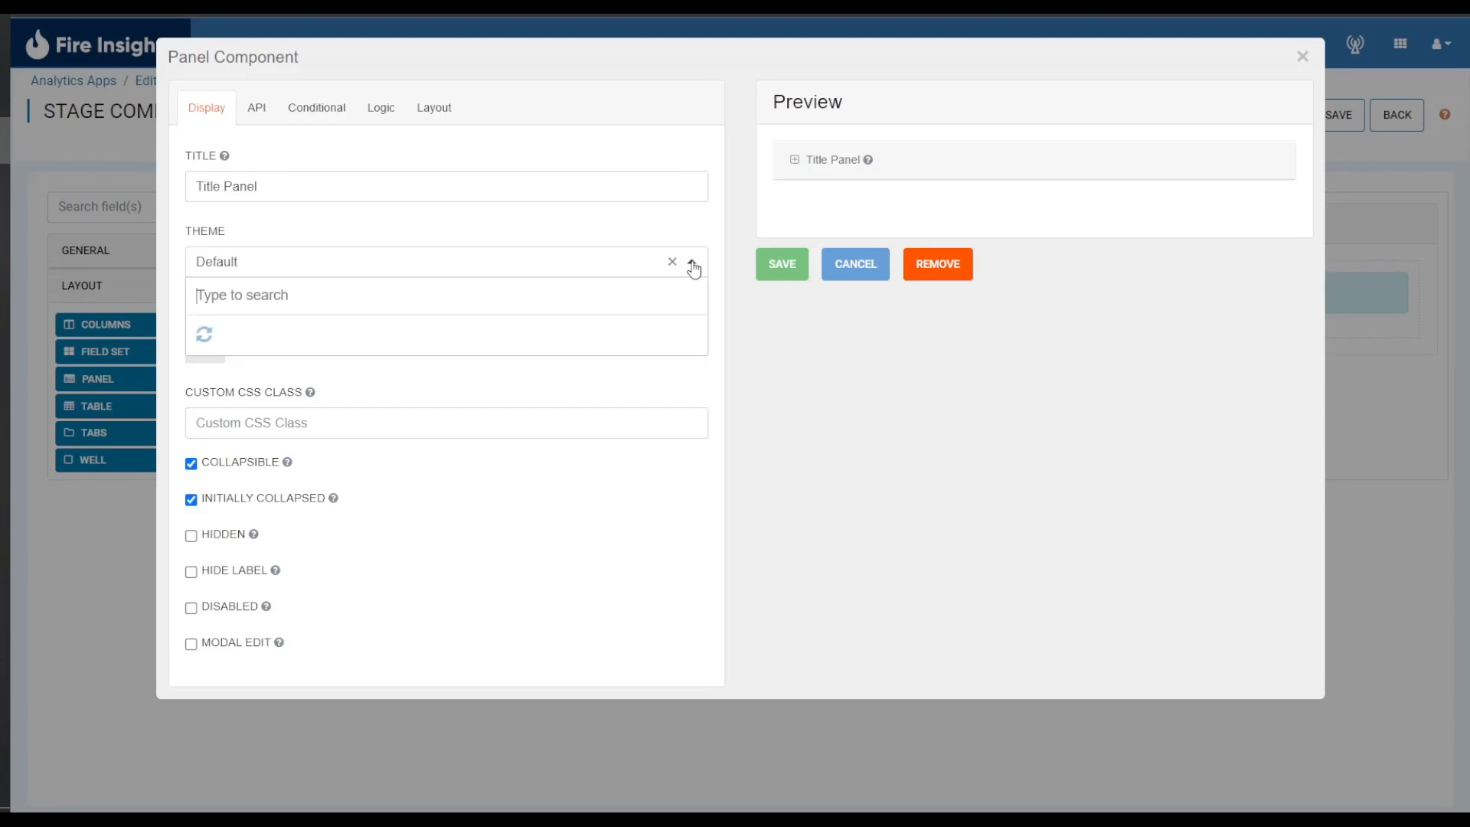
click(468, 371)
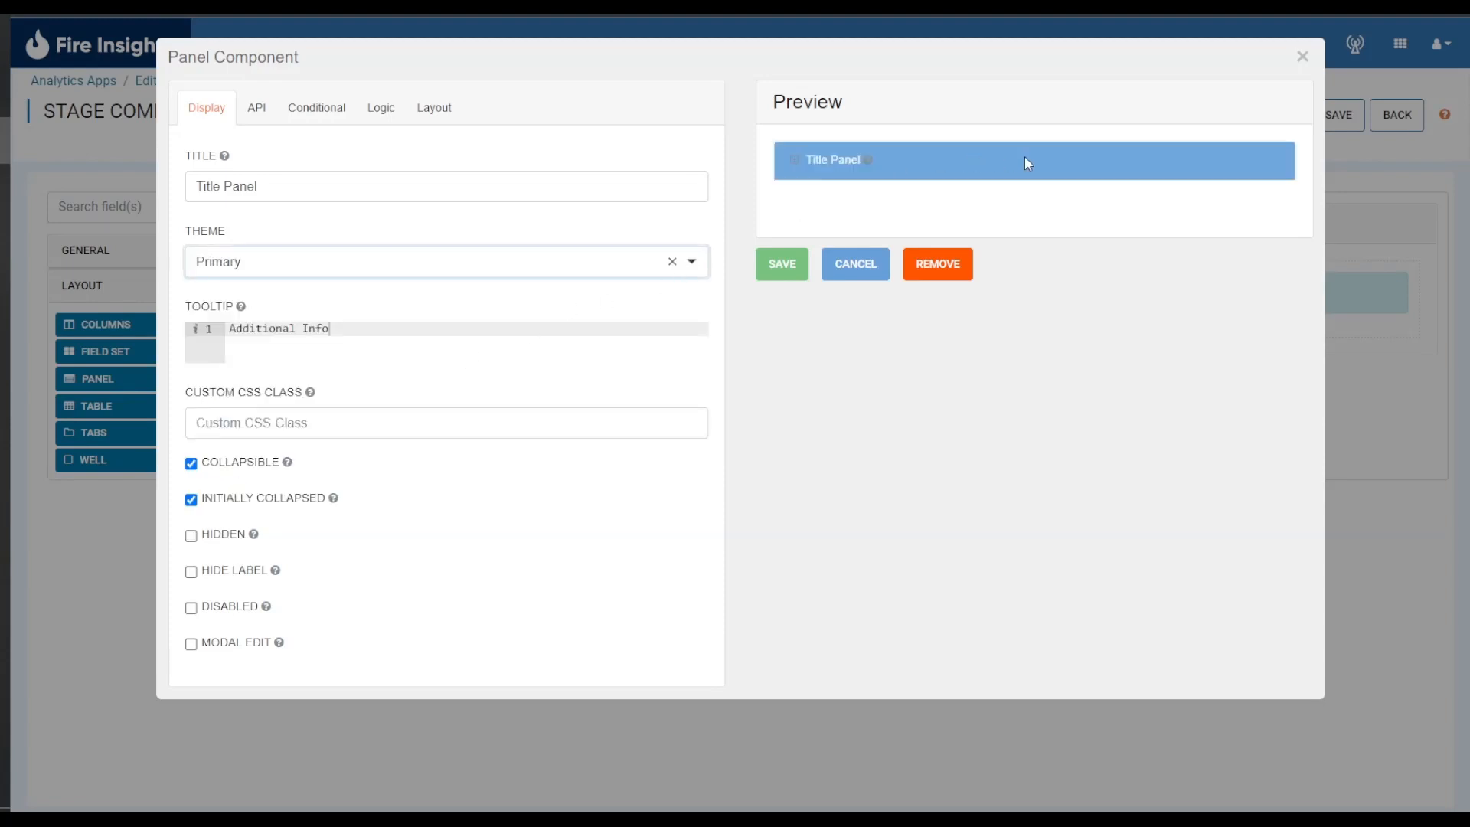
click(691, 264)
click(515, 409)
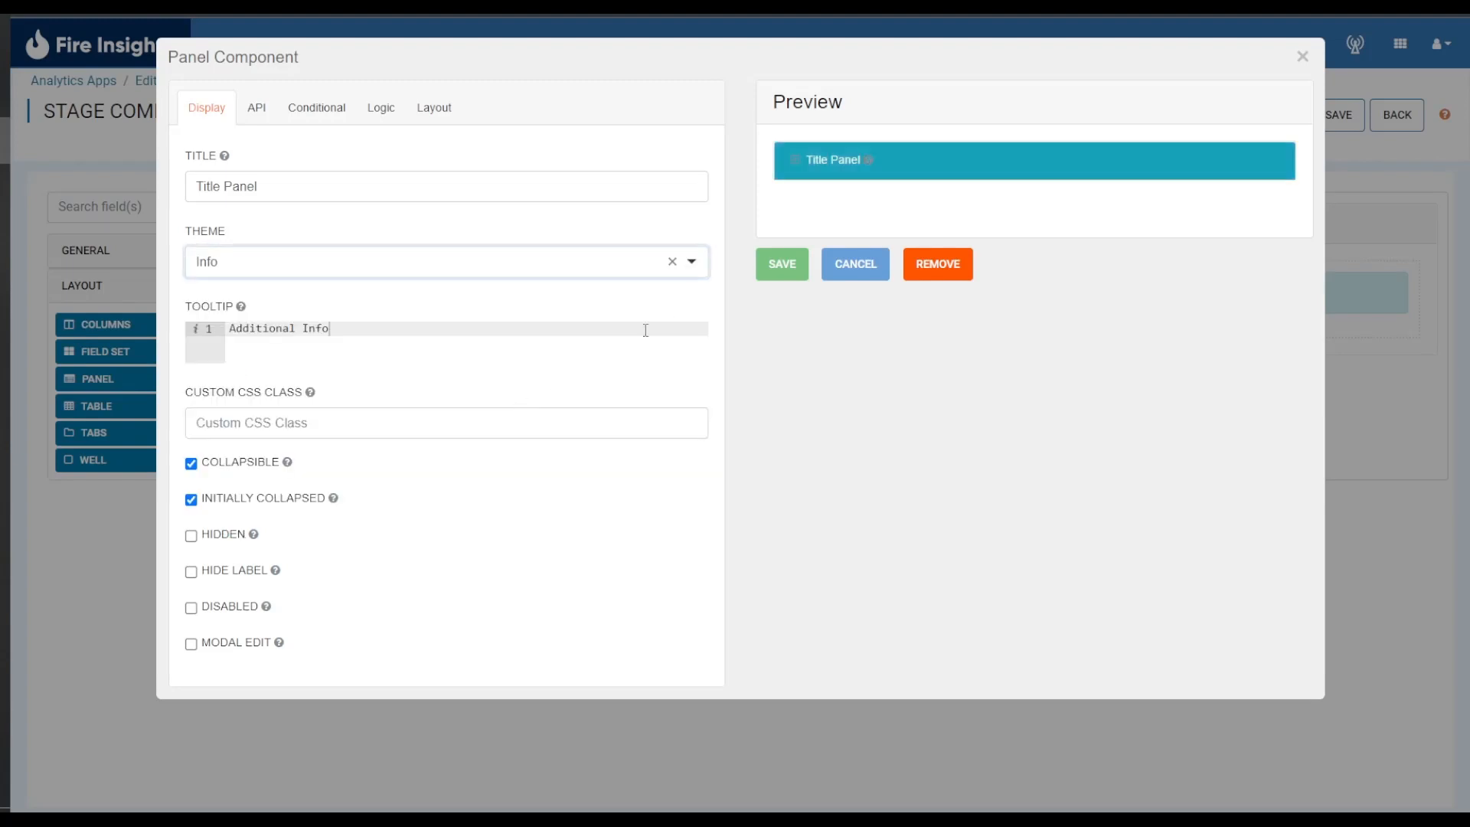
click(694, 264)
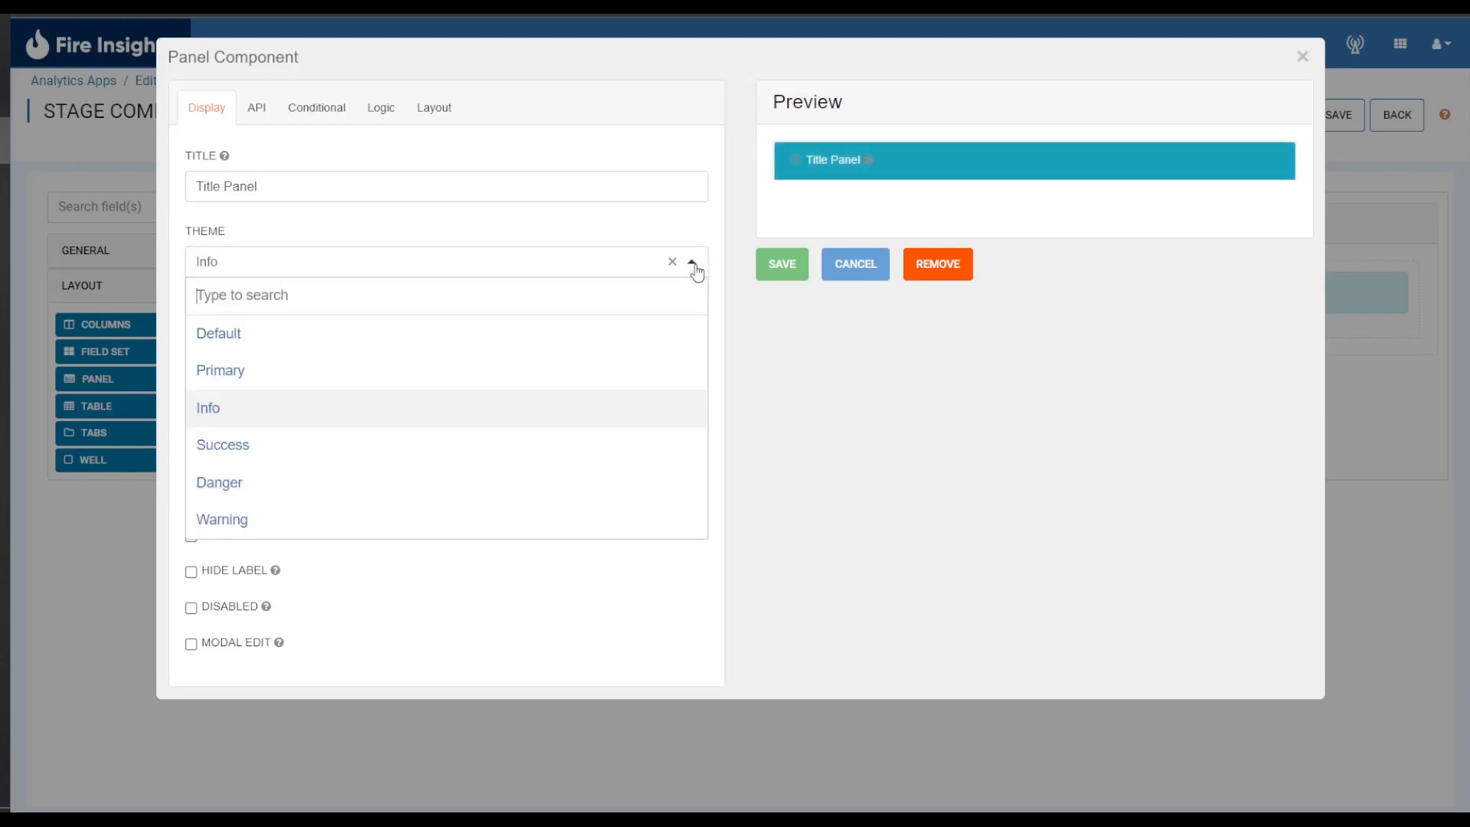
click(522, 448)
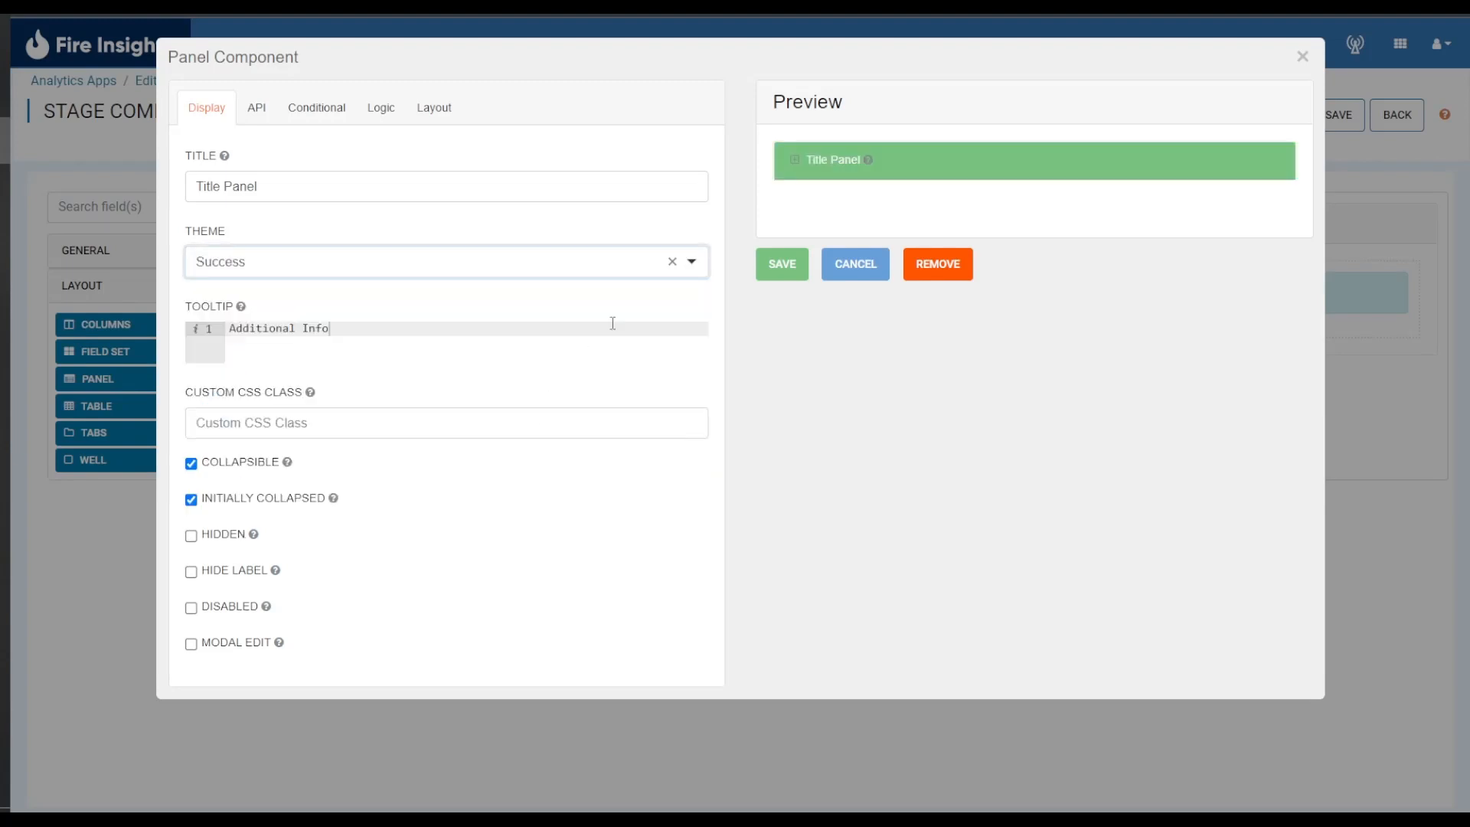
click(694, 265)
click(475, 480)
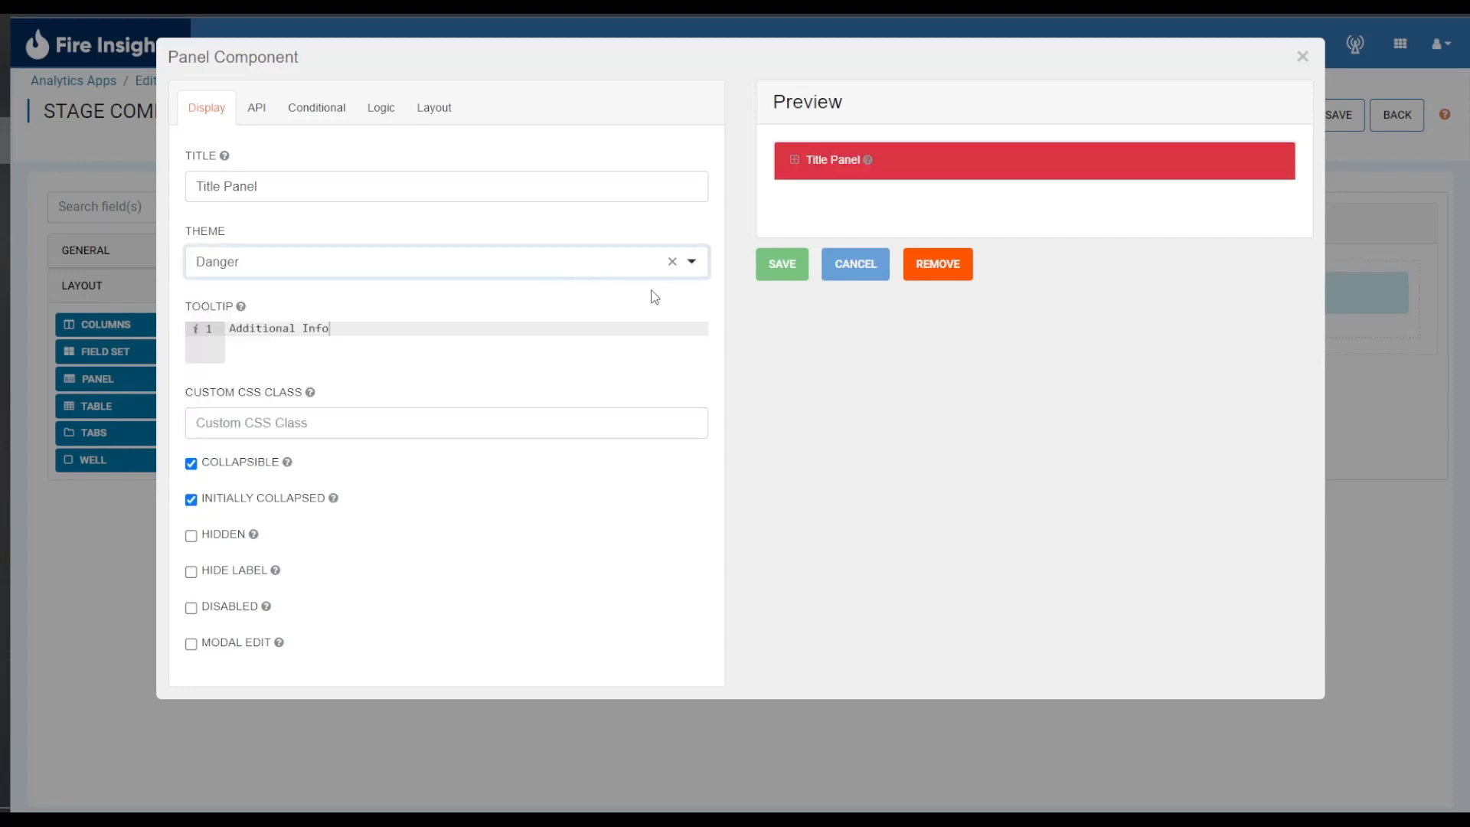
click(783, 264)
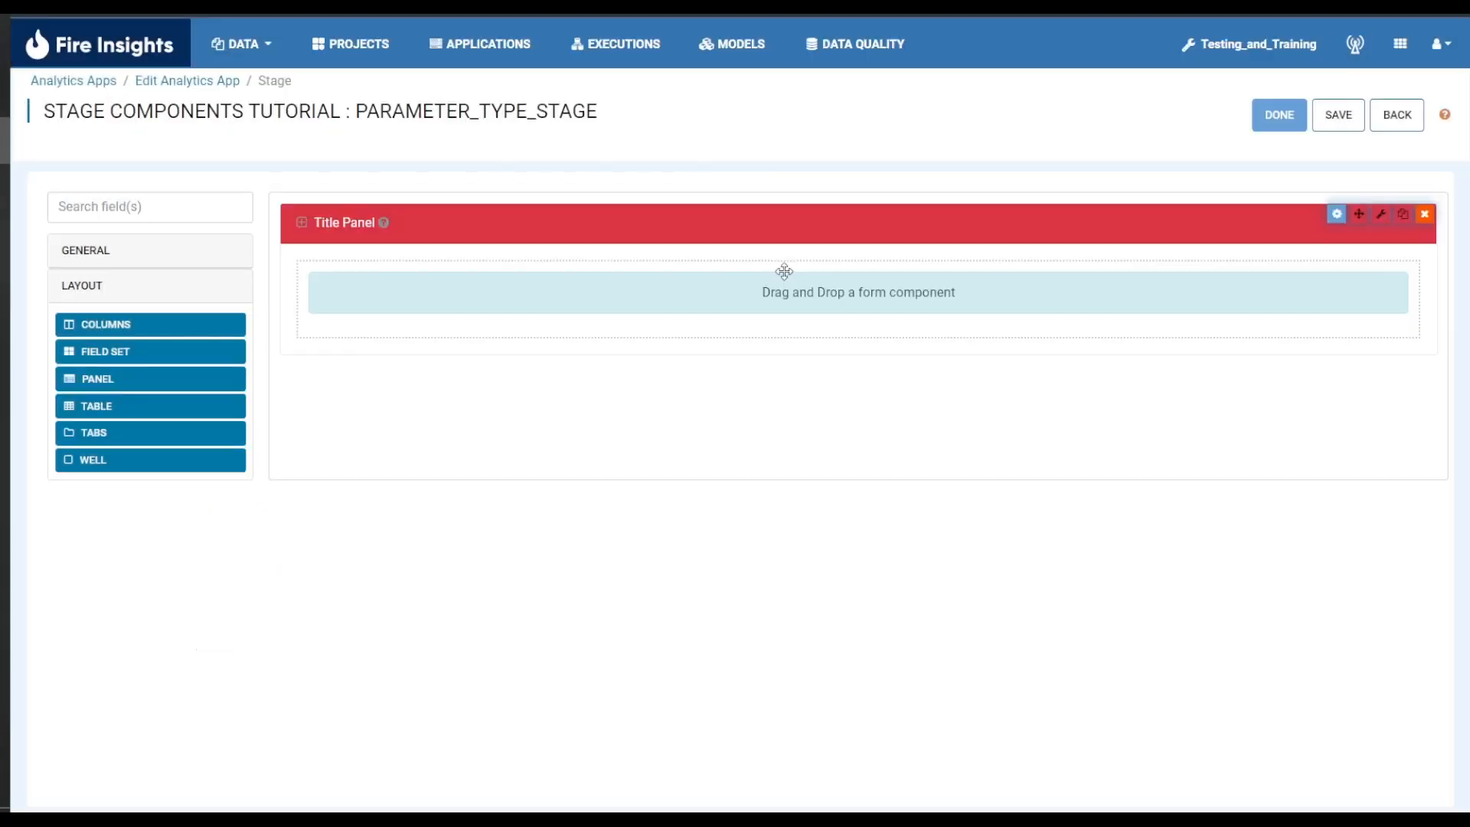
- Replace the panel on the form with a Table component set to 5 rows and 5 columns
click(1431, 215)
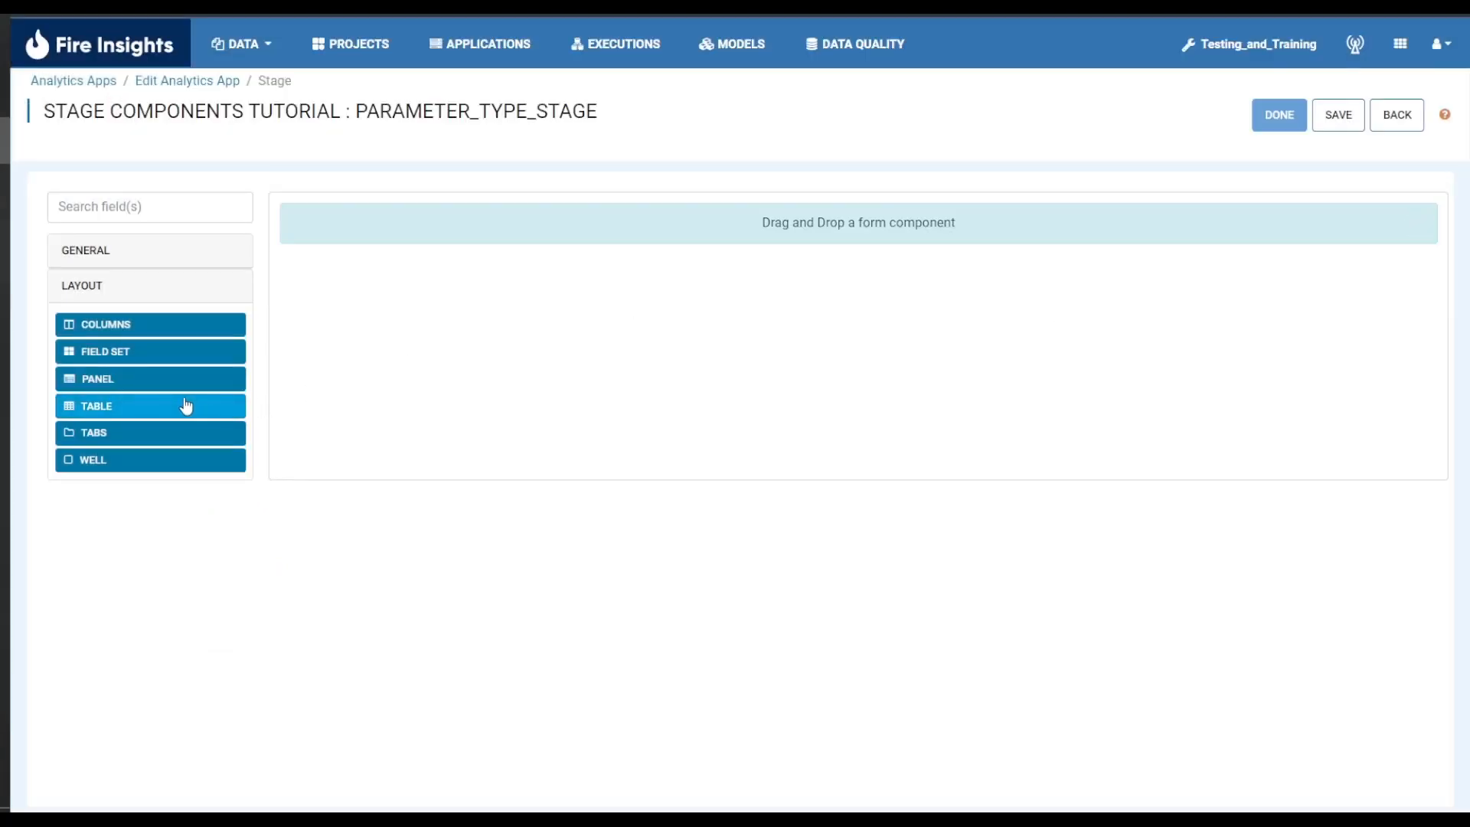
drag(186, 406, 640, 226)
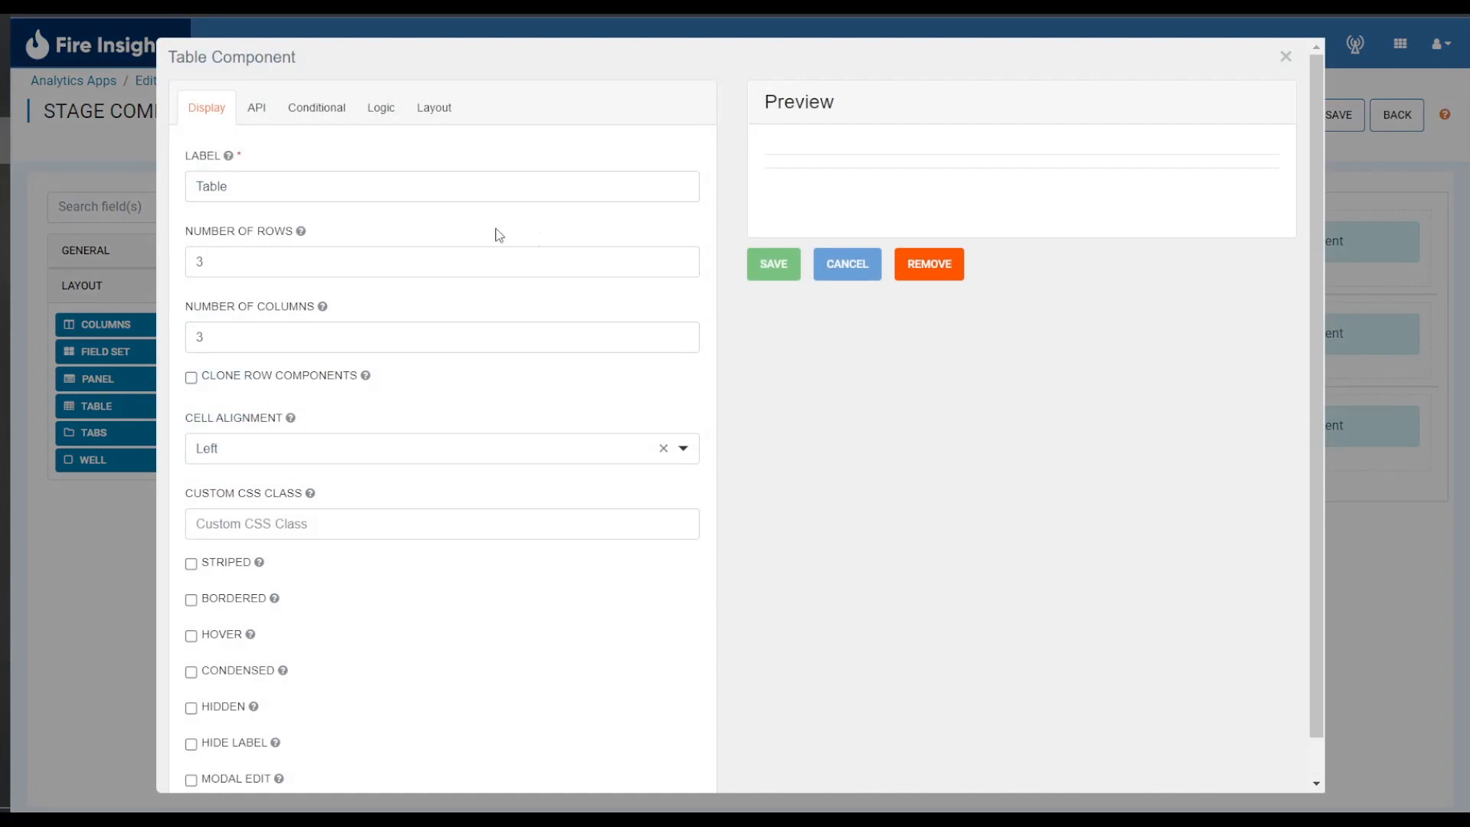
click(359, 196)
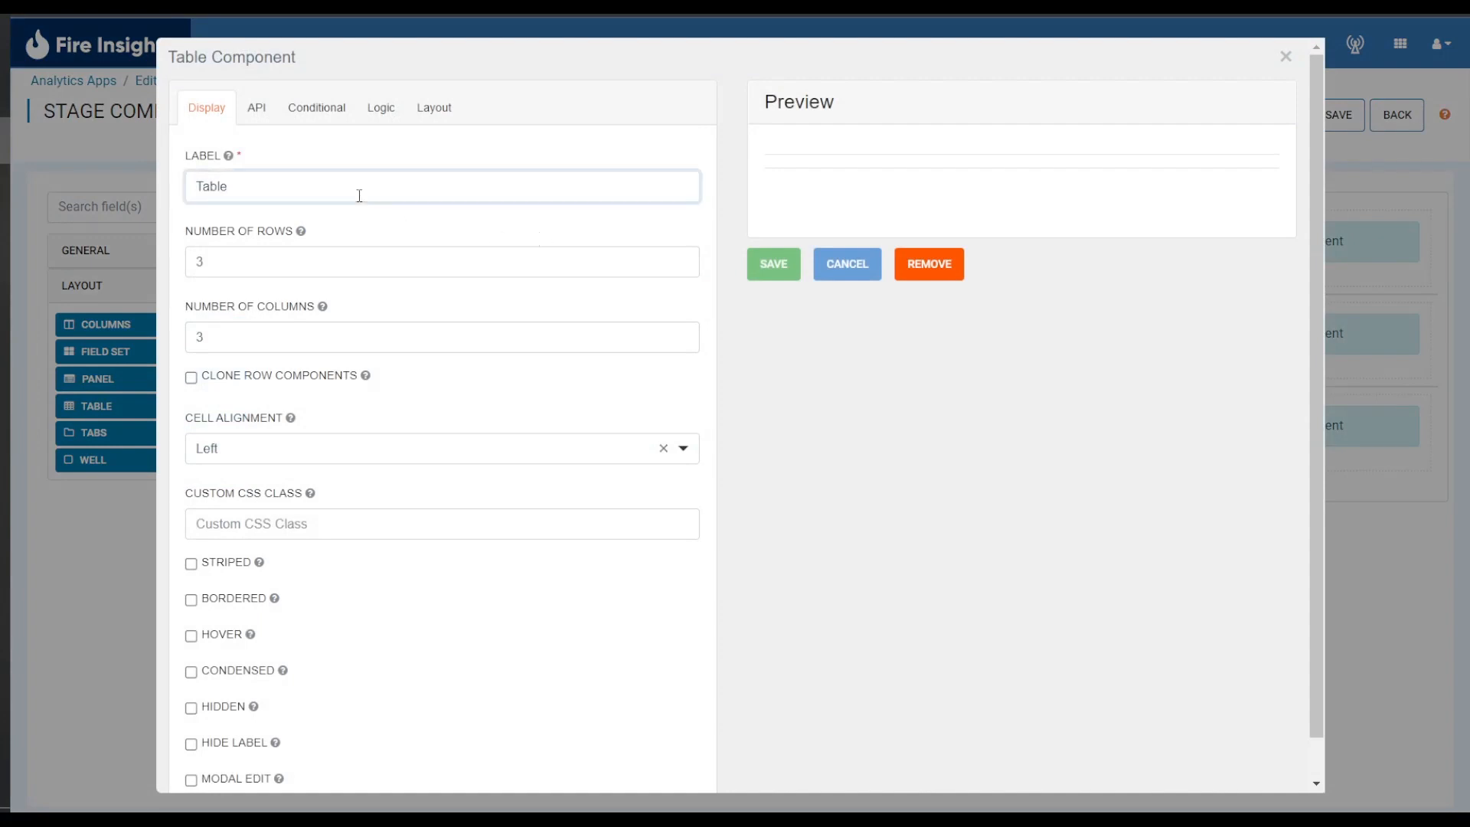
click(417, 266)
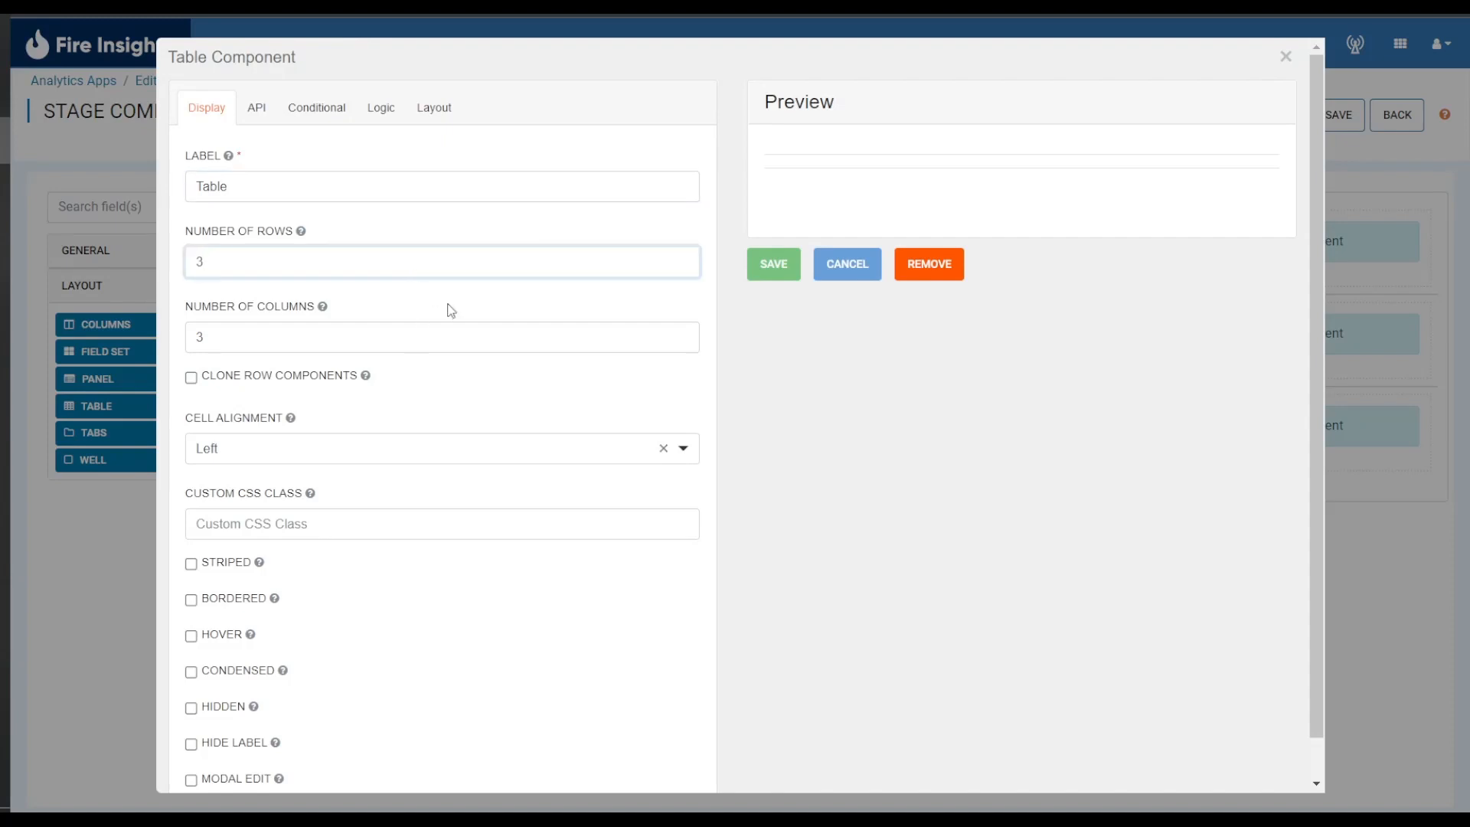
key(BackSpace)
text(5)
click(431, 341)
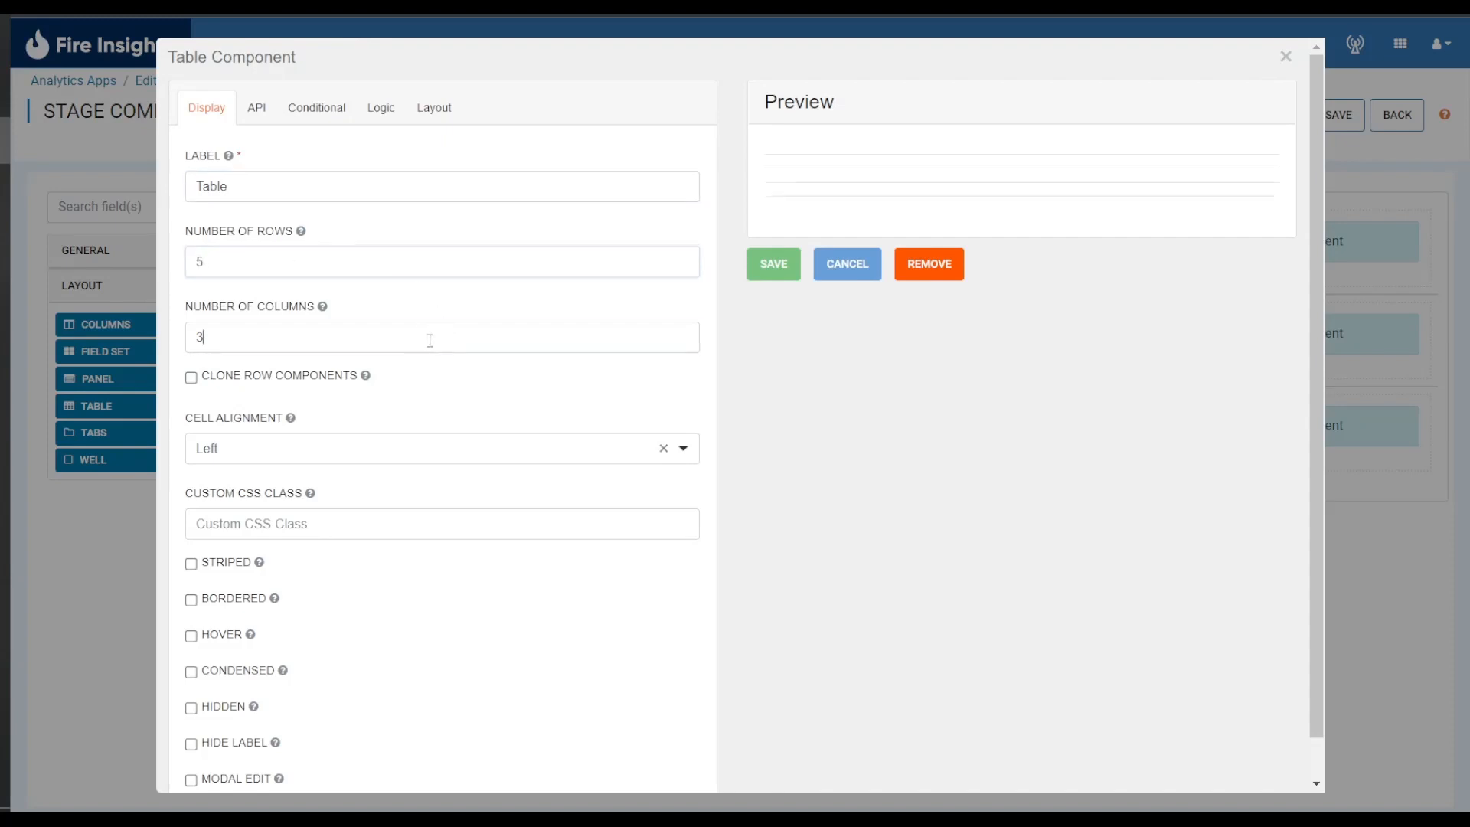
key(BackSpace)
text(5)
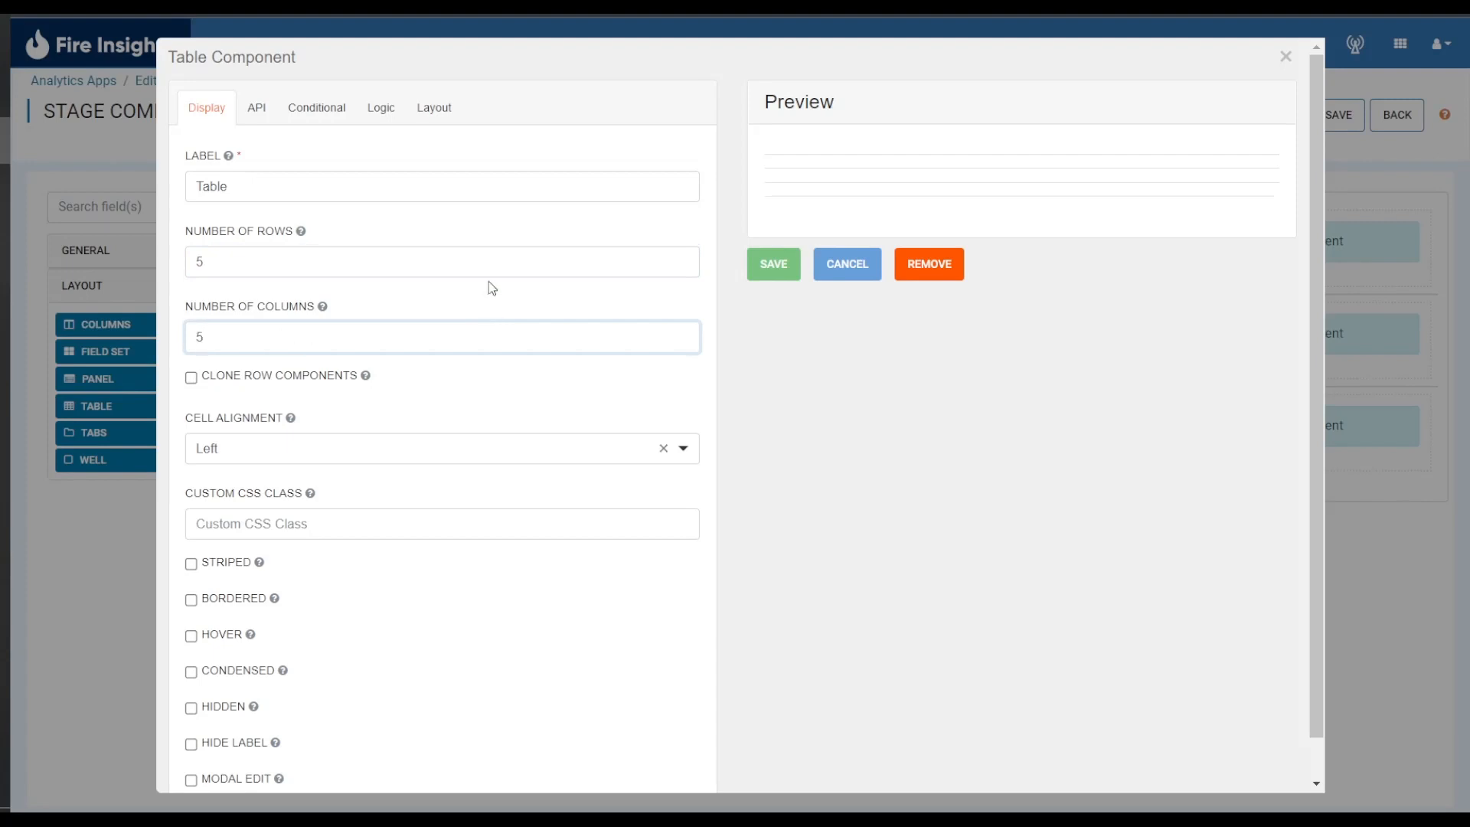
- Review the Table component's display options and save the table to the form
click(457, 398)
scroll(450, 433, down, 1)
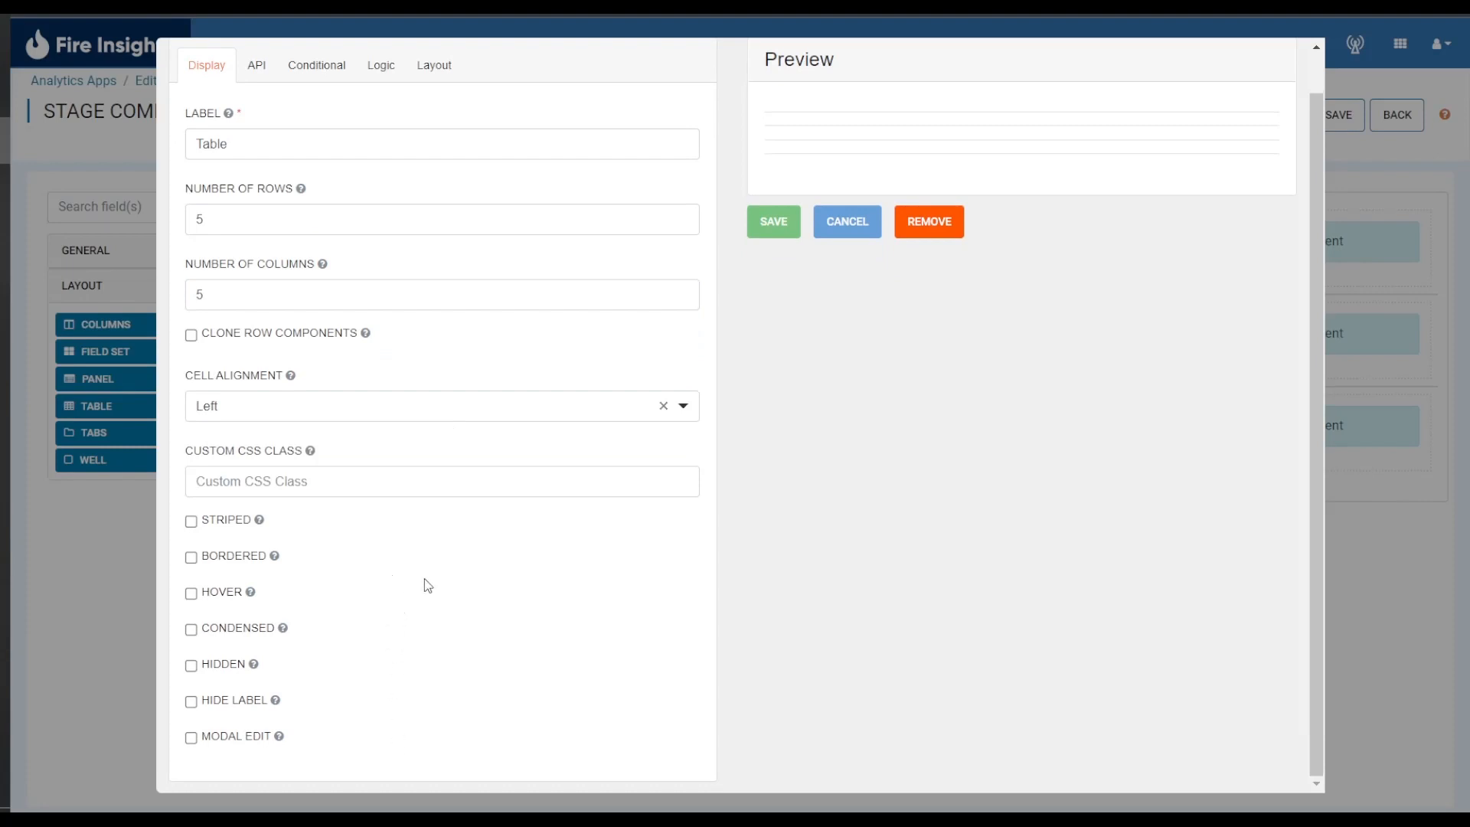
click(781, 222)
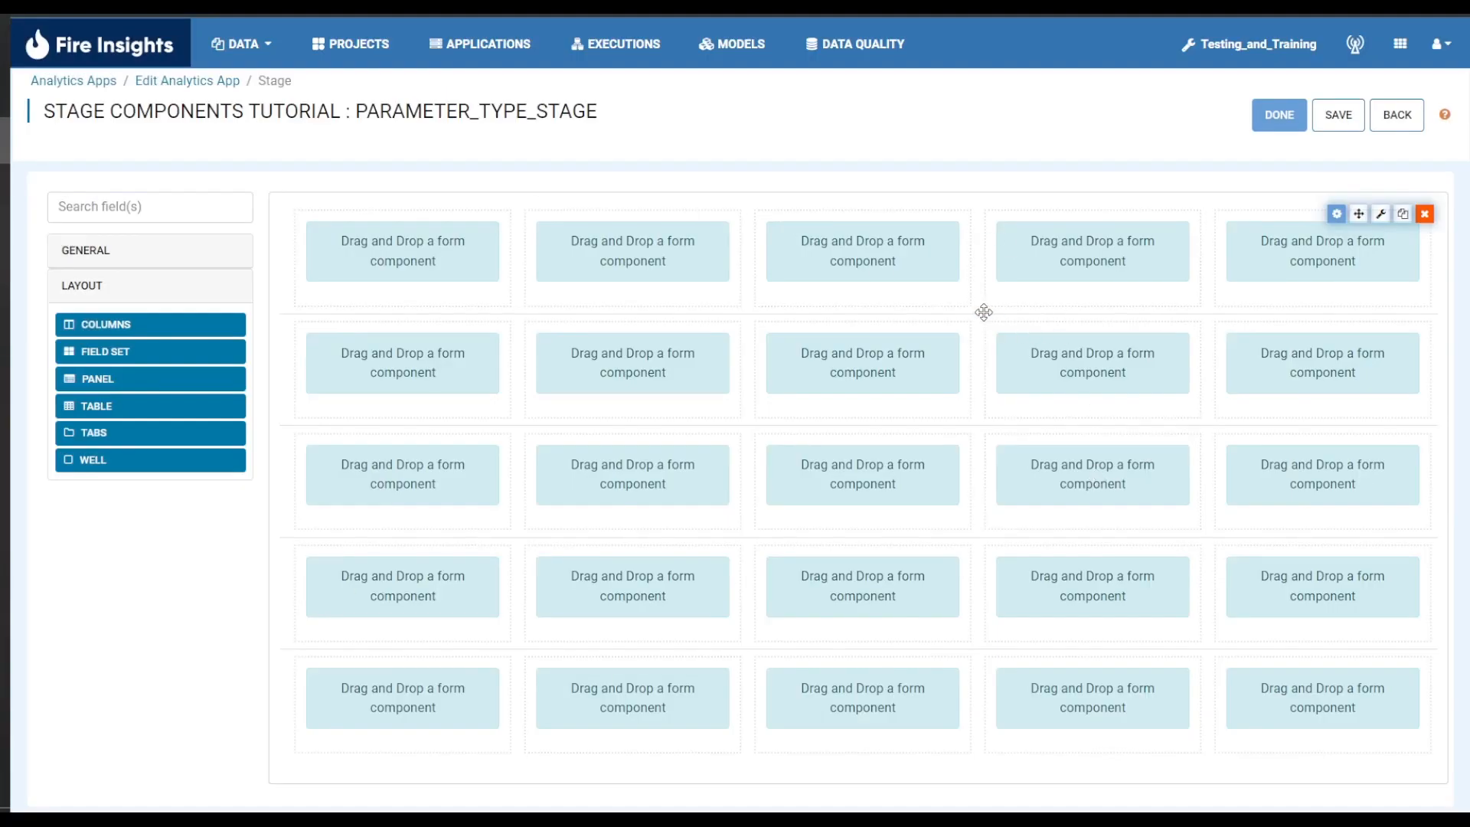
- Add a Text Field with default settings to each of the first two cells in the table's first row
click(153, 252)
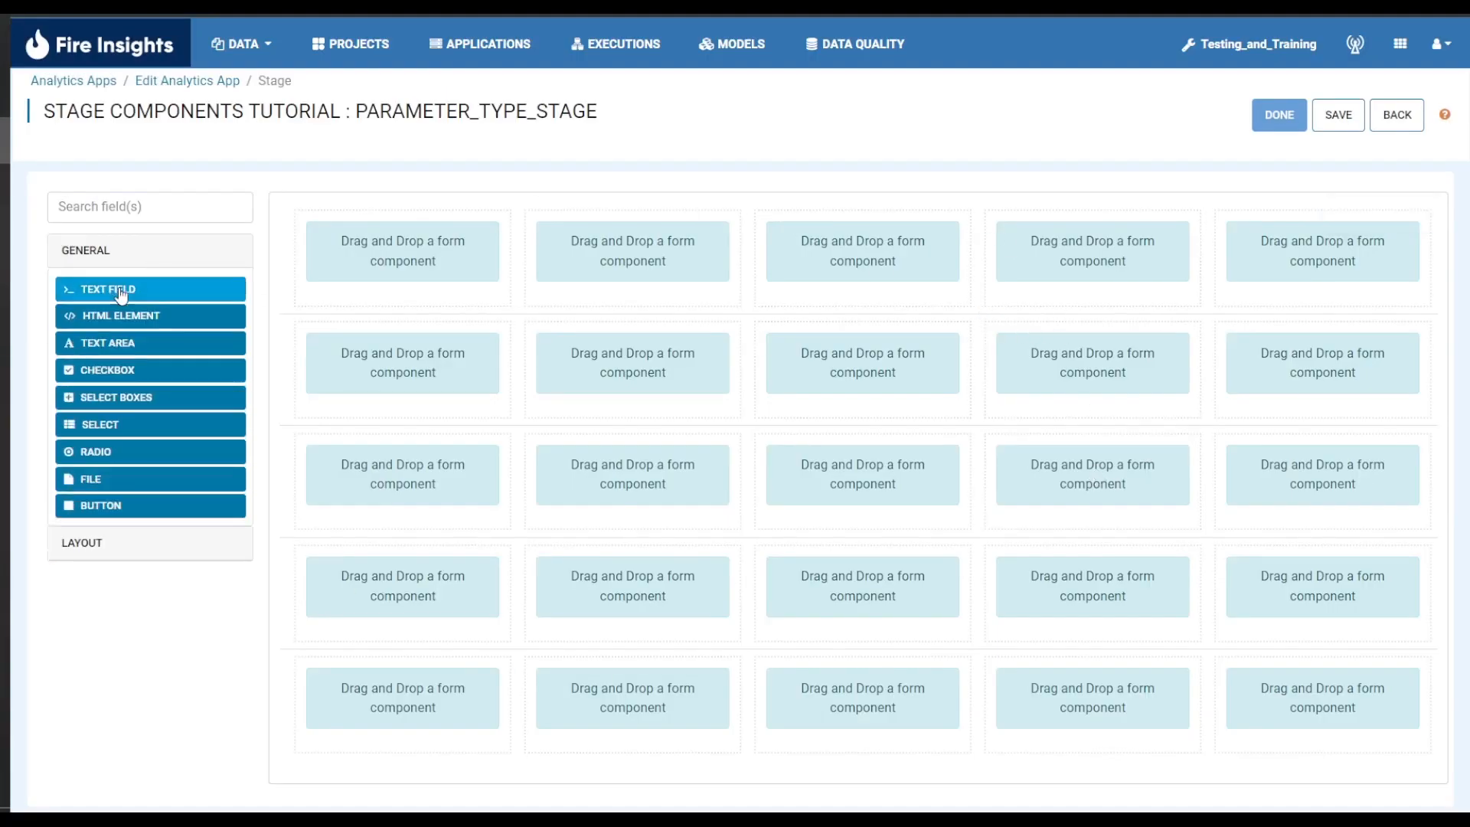
drag(120, 293, 383, 257)
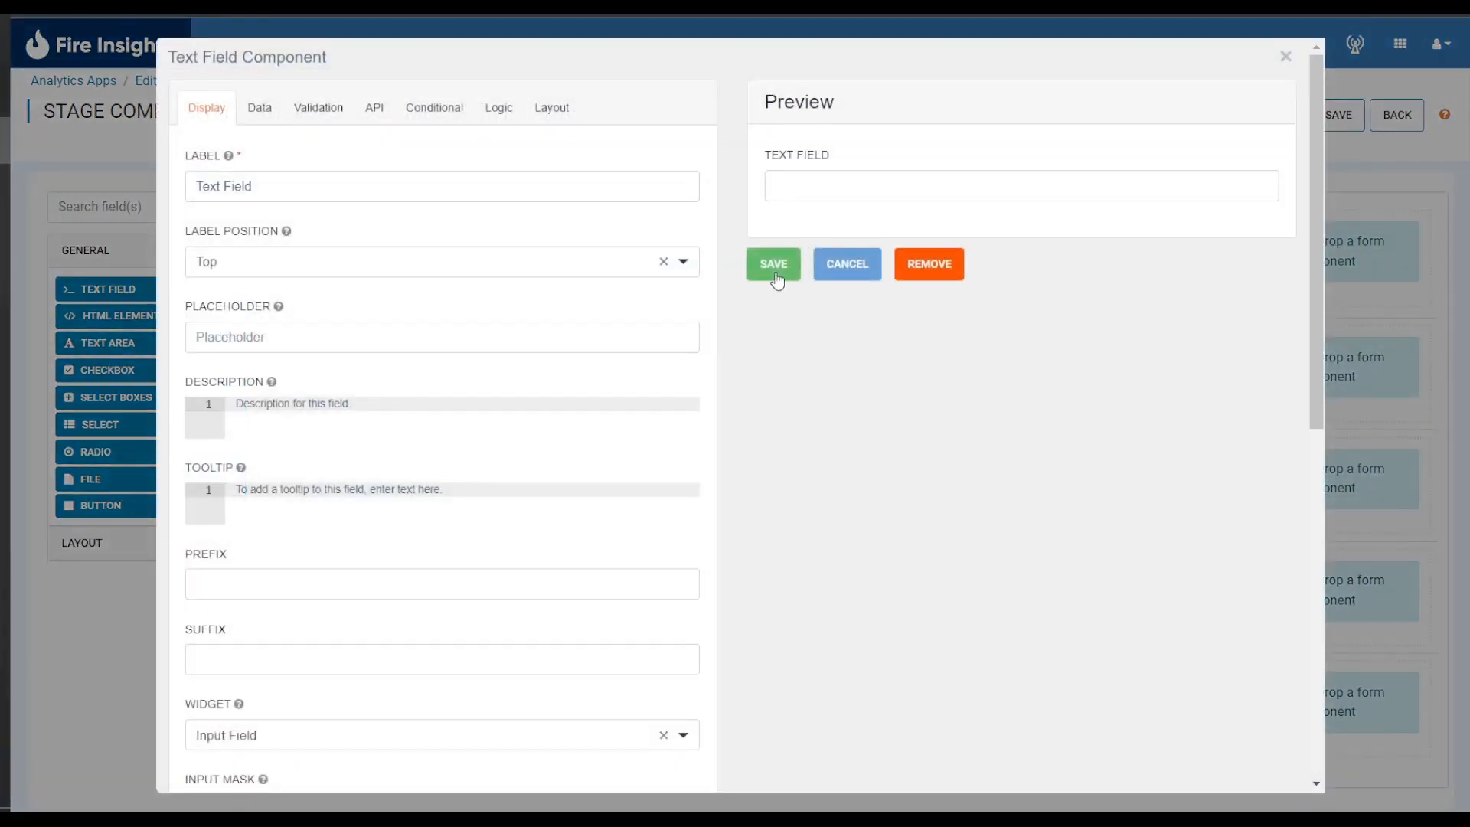
click(776, 280)
drag(184, 290, 612, 272)
click(768, 279)
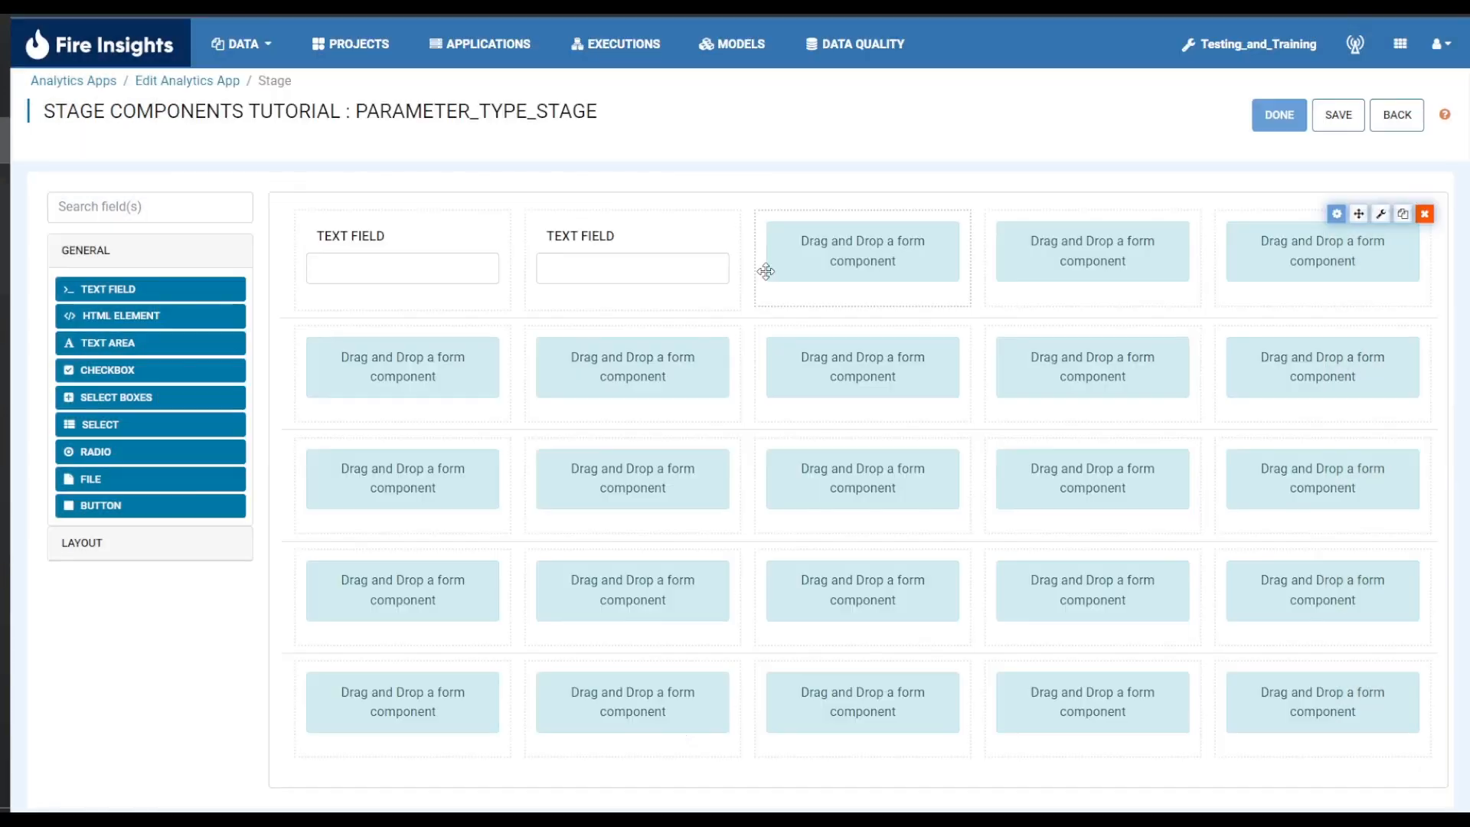
- Remove the table with its contents and place a Tabs component on the empty form
click(1423, 222)
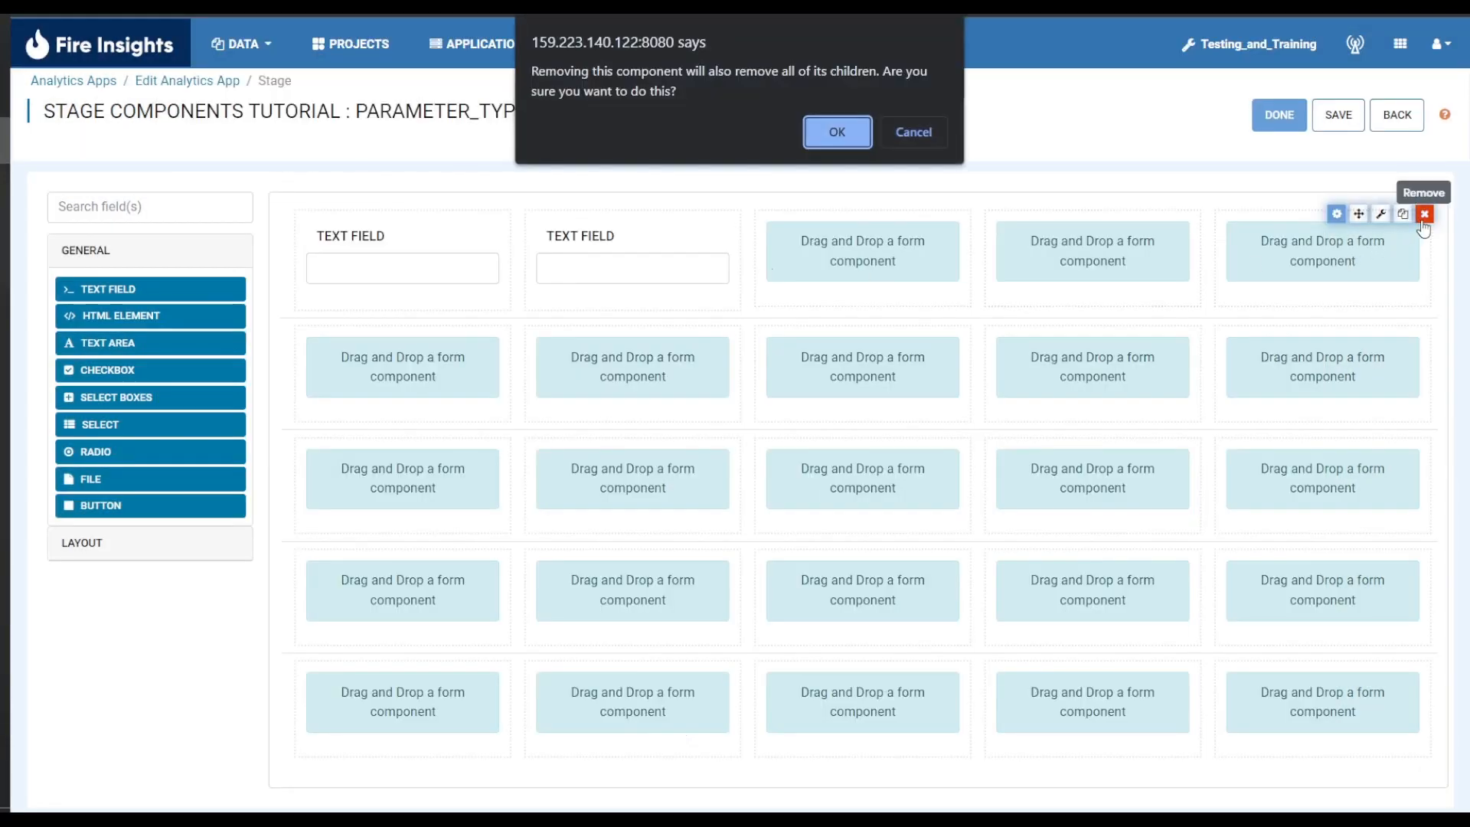
click(838, 132)
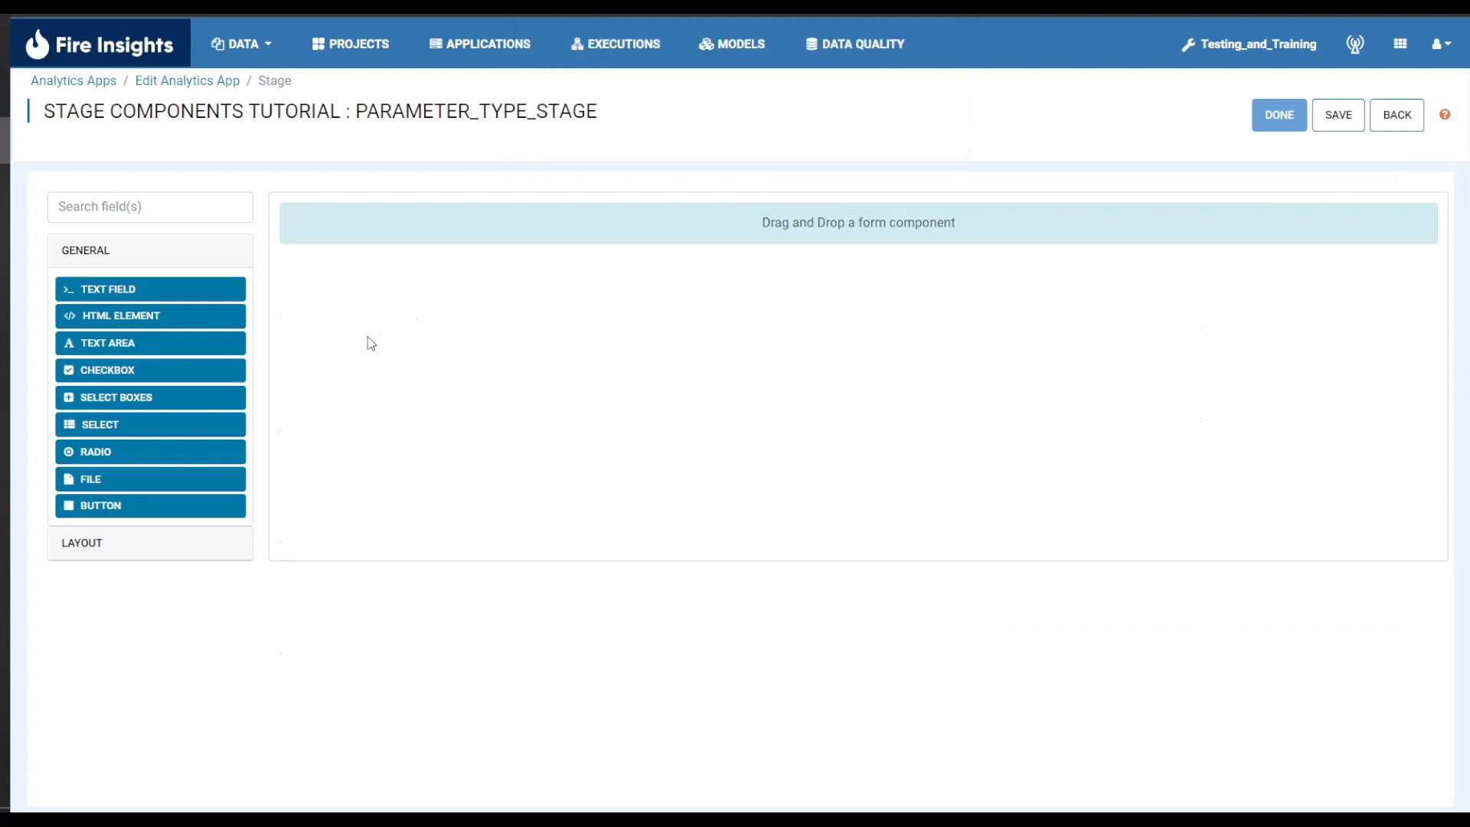
click(164, 542)
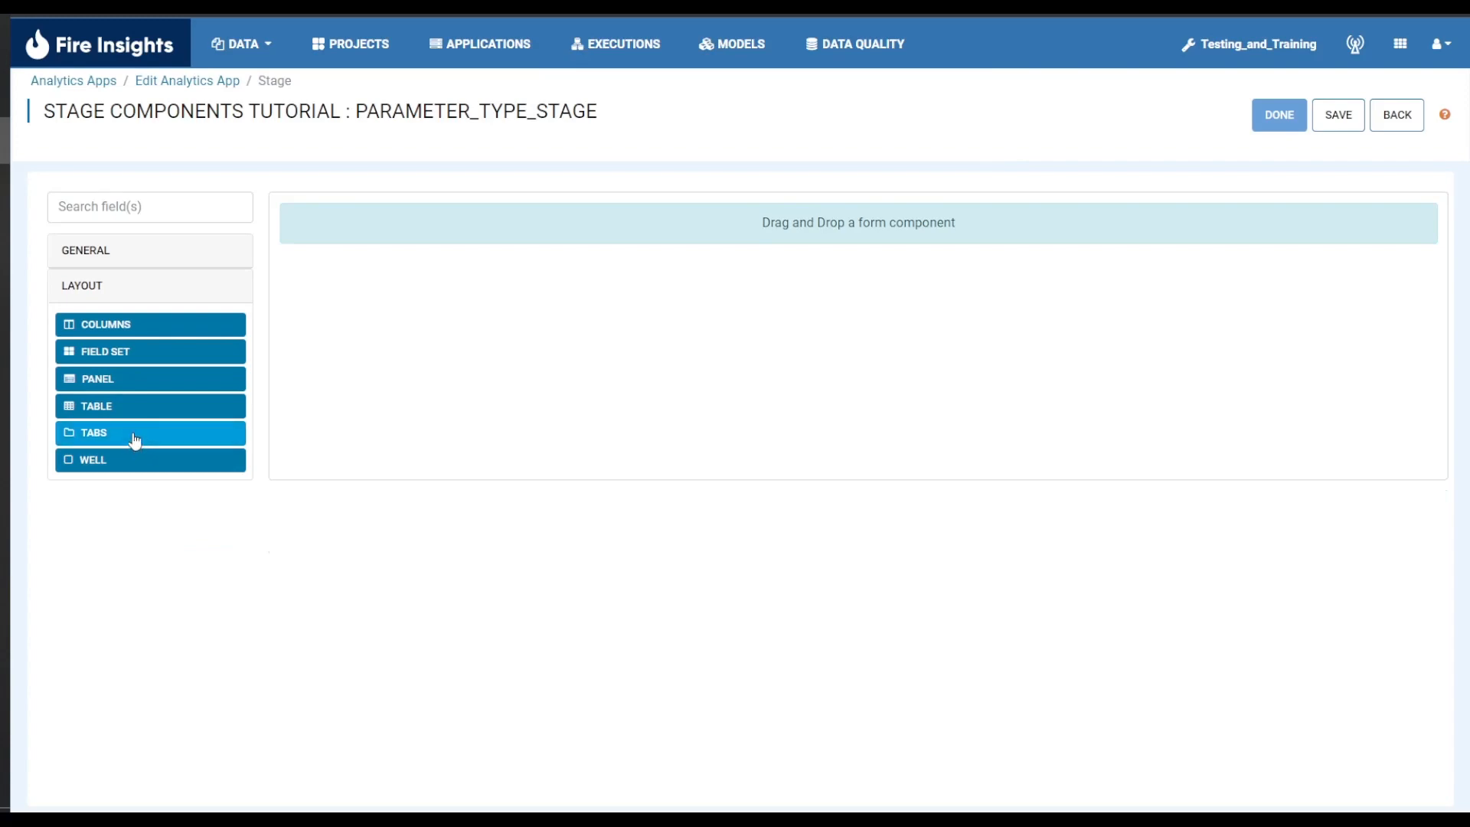
drag(135, 440, 579, 235)
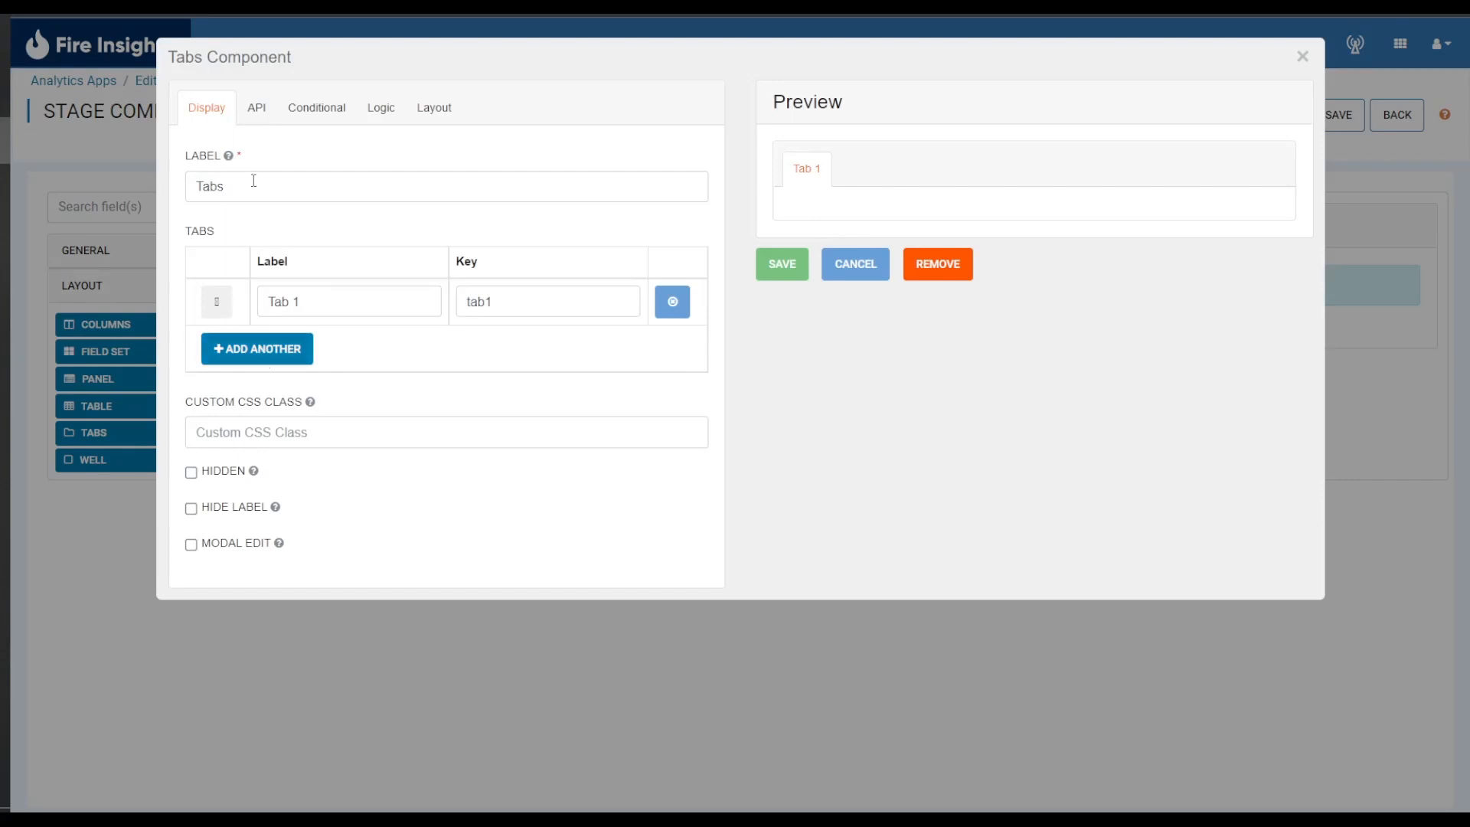
- Add a second tab labelled "Tab 2" to the Tabs component and save it
click(307, 349)
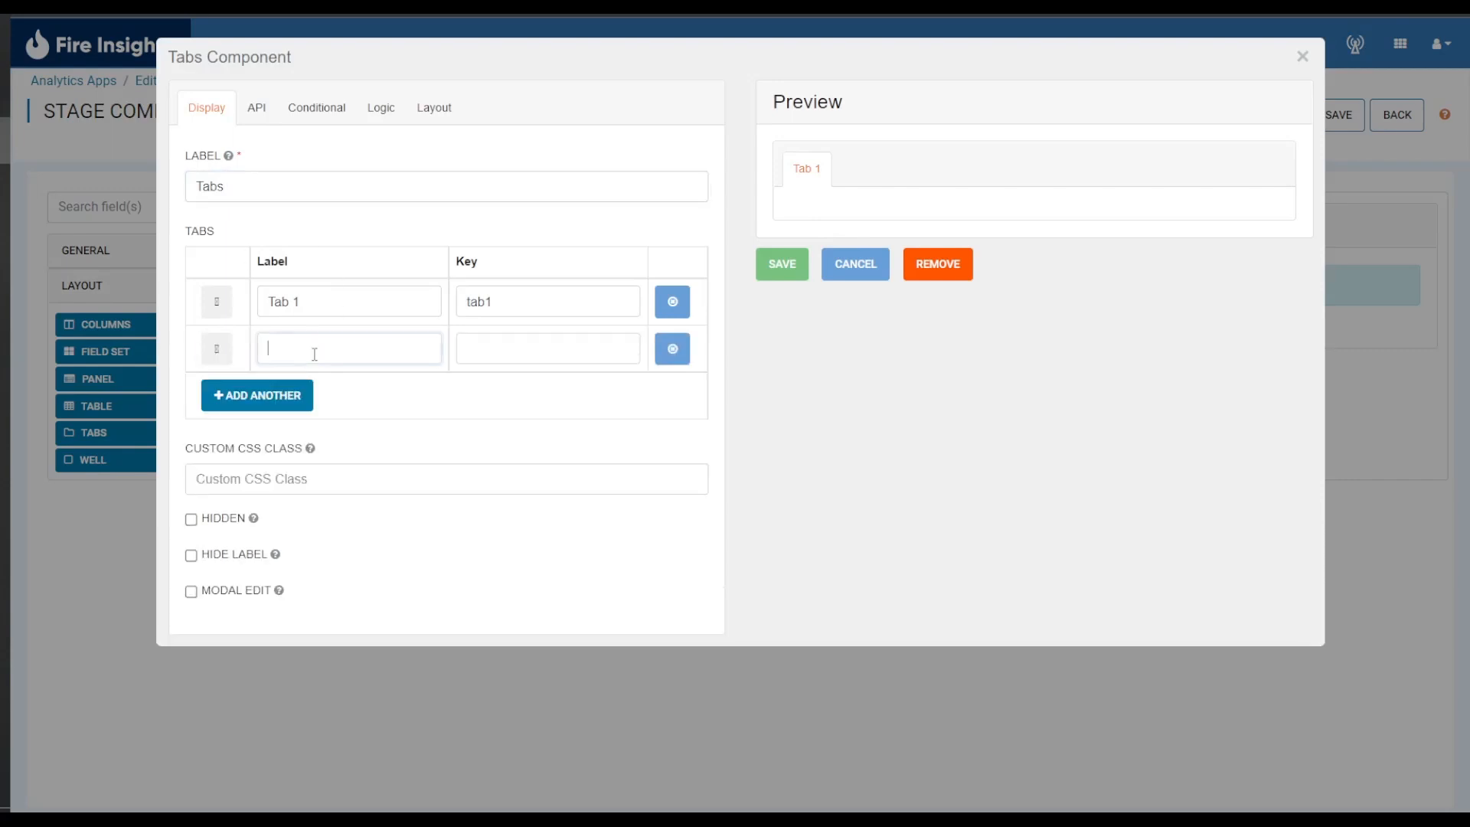
text(Tab2)
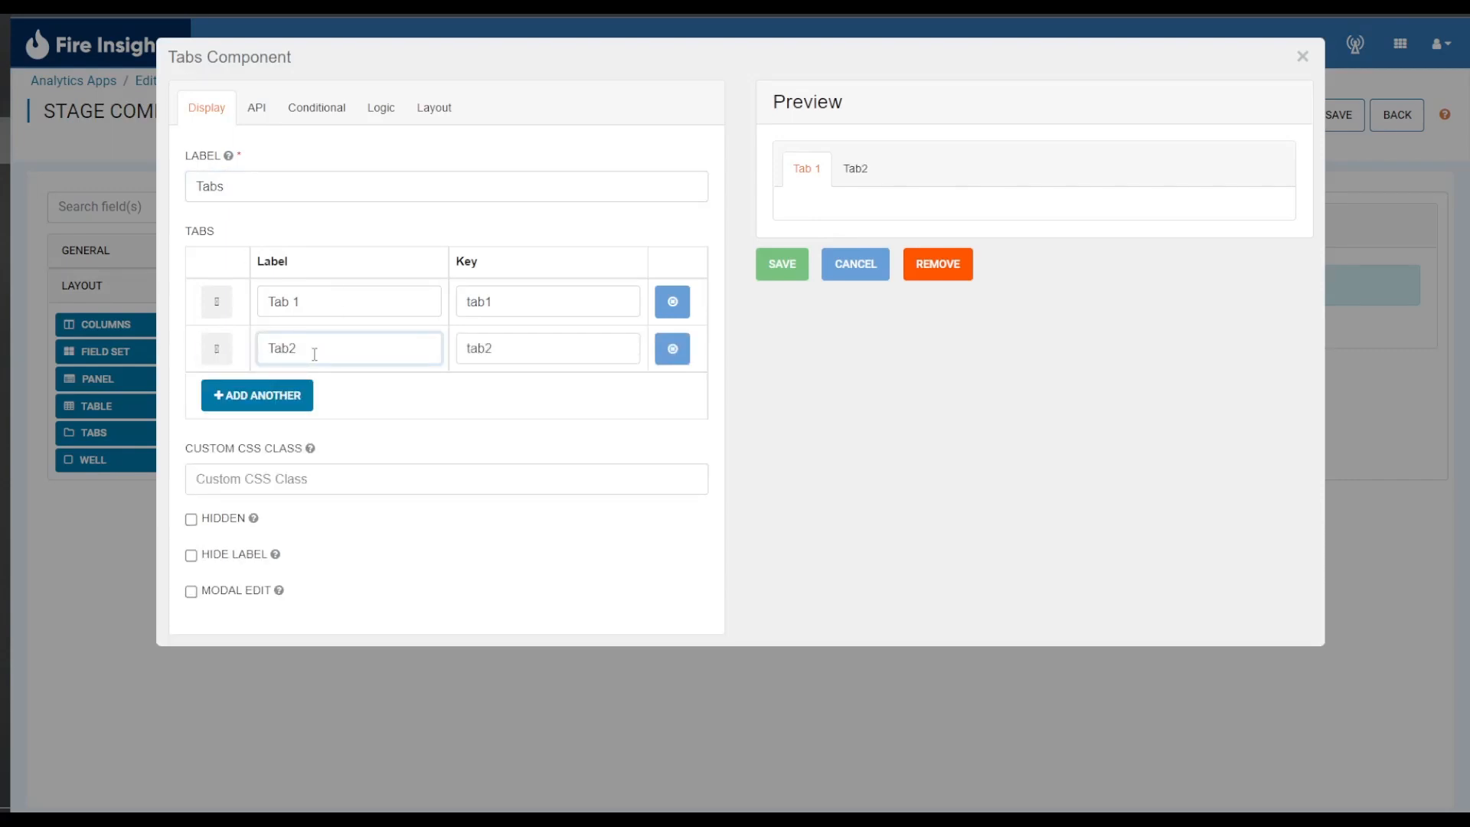
key(BackSpace)
text( 2)
click(452, 408)
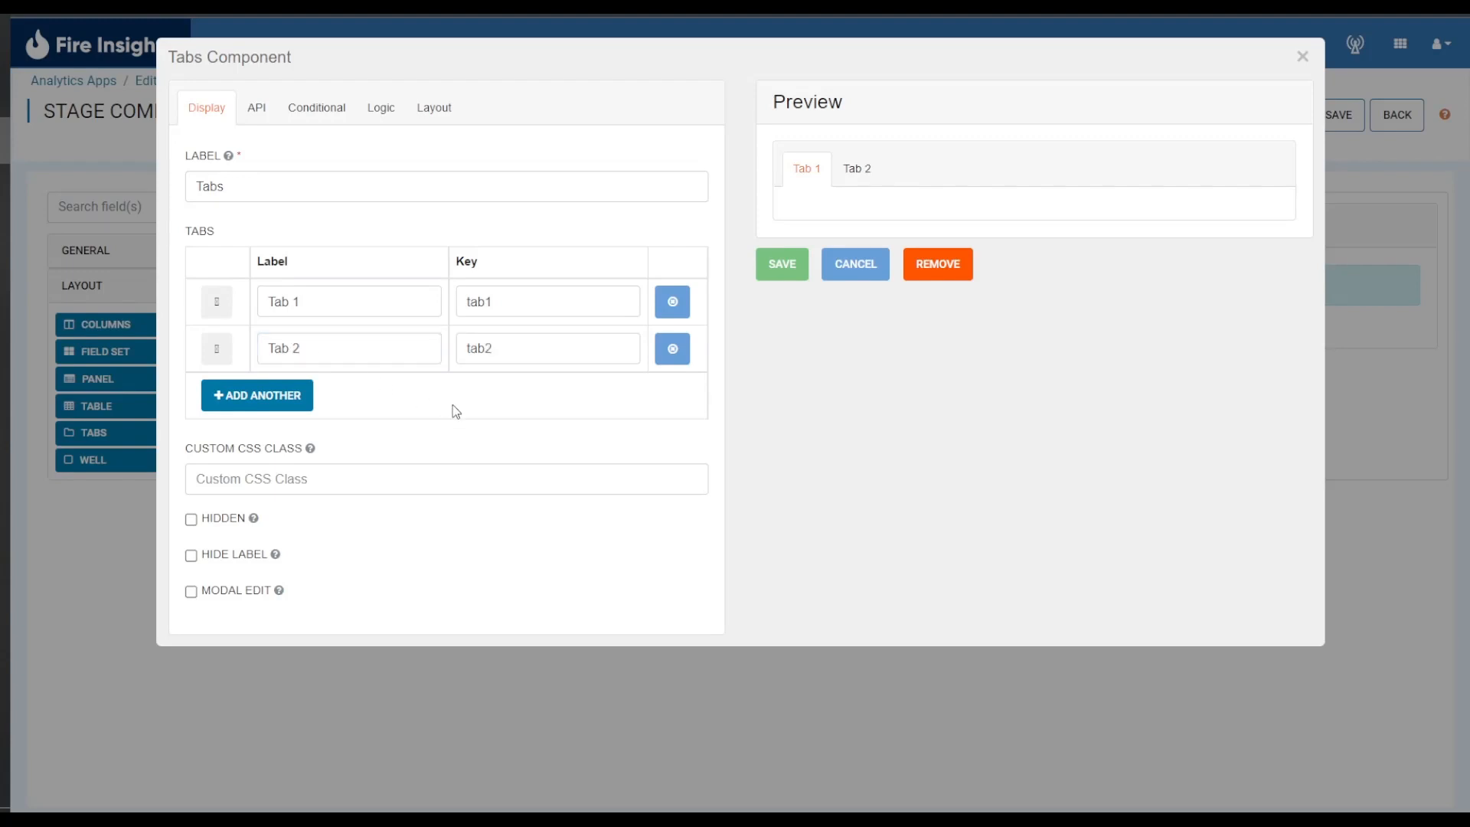
click(779, 264)
- Add a Text Field with default settings to both Tab 1 and Tab 2, and switch between the tabs to check them
click(110, 266)
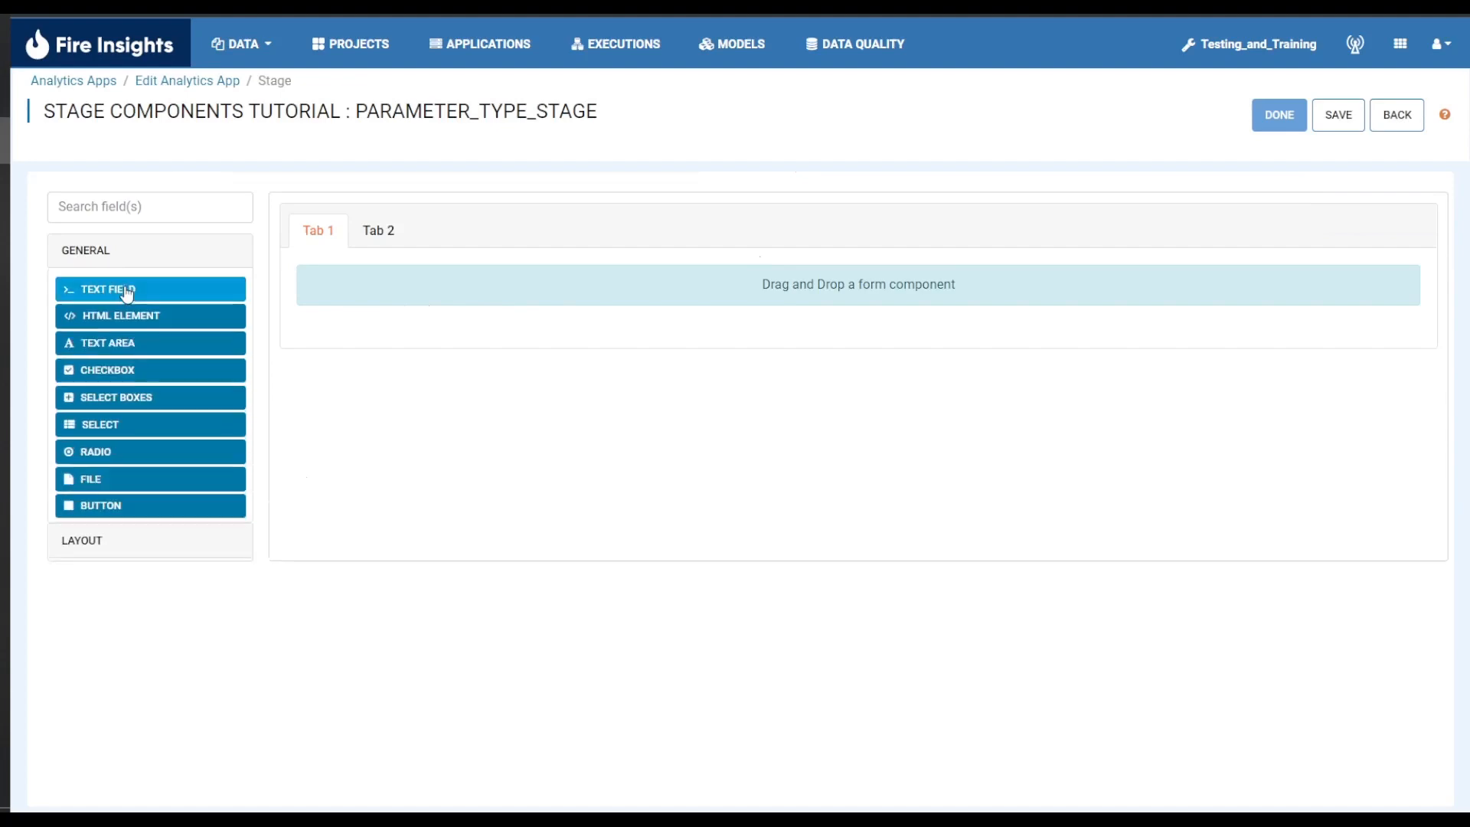
drag(126, 289, 417, 309)
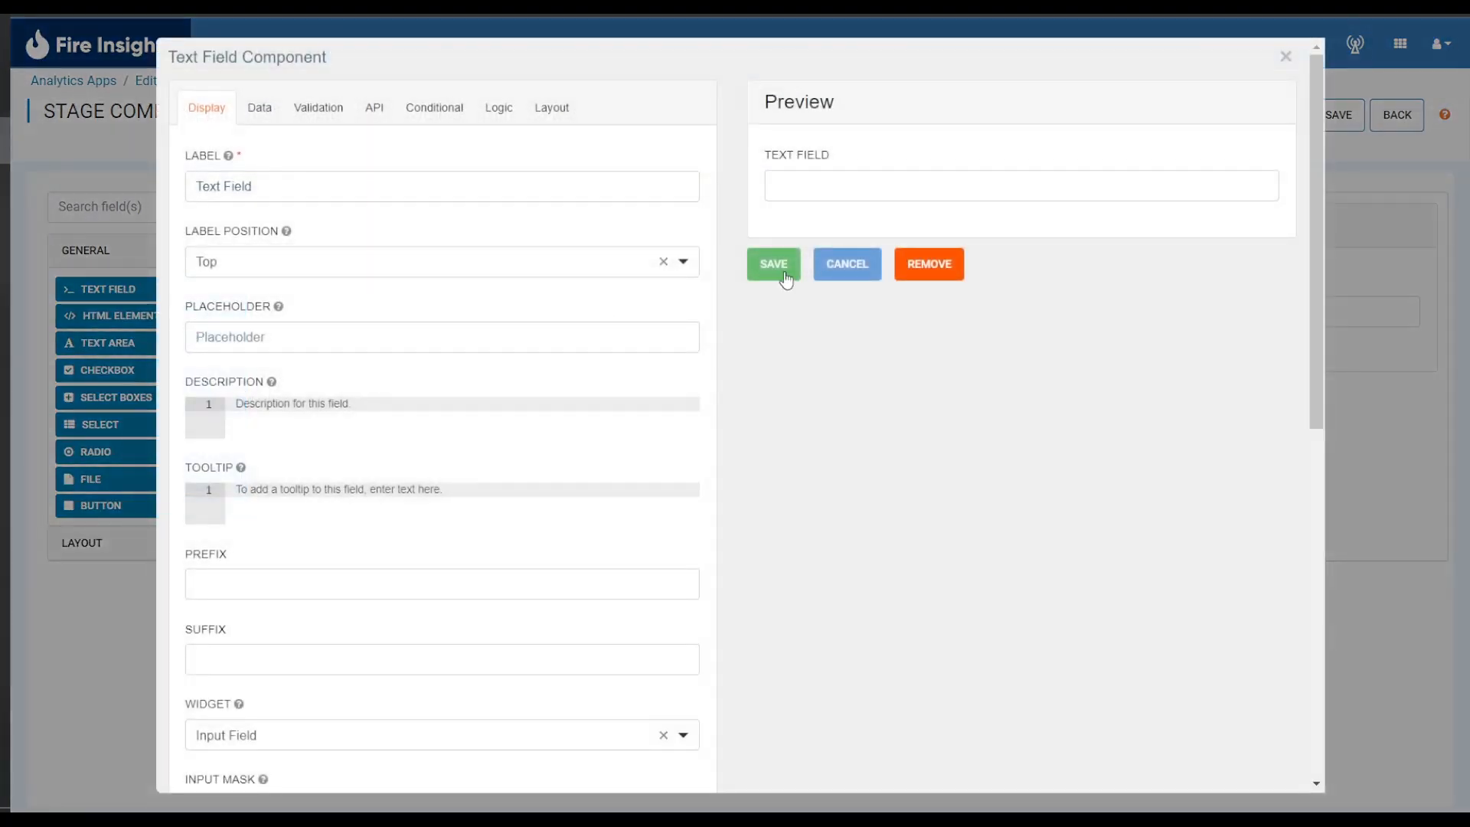
click(781, 268)
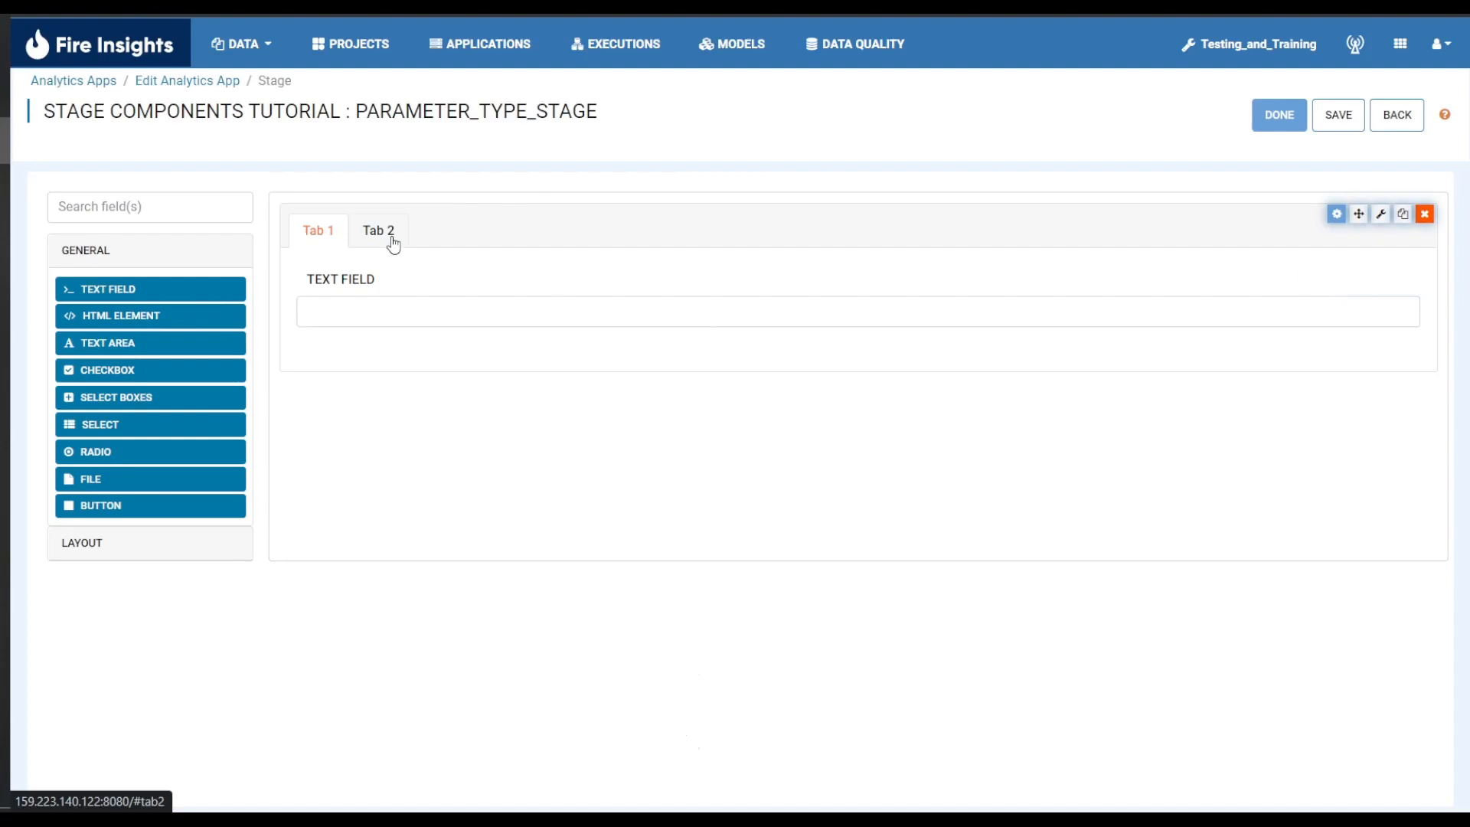
click(393, 243)
drag(154, 291, 476, 299)
click(778, 266)
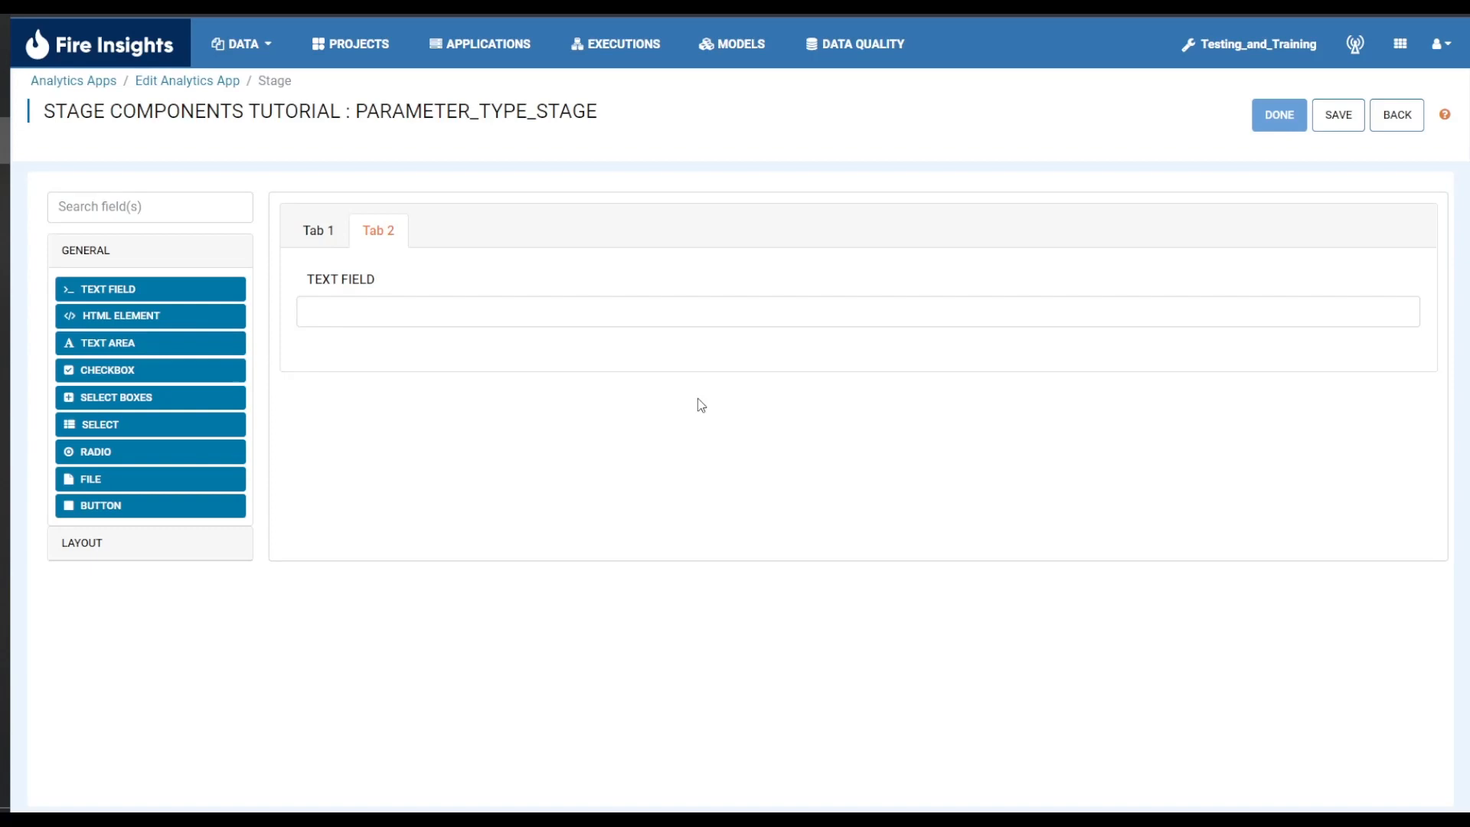
click(317, 247)
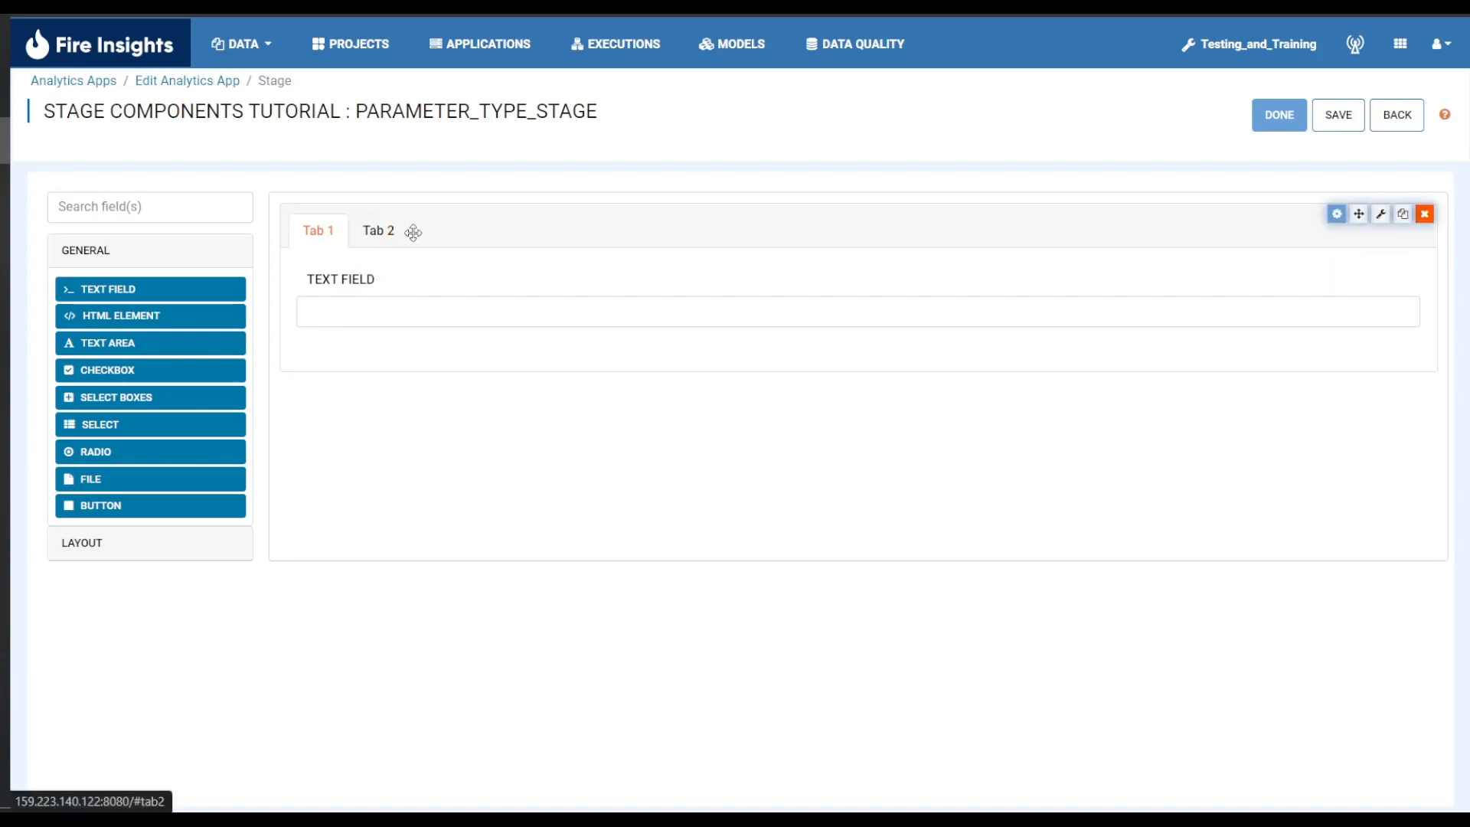
click(385, 243)
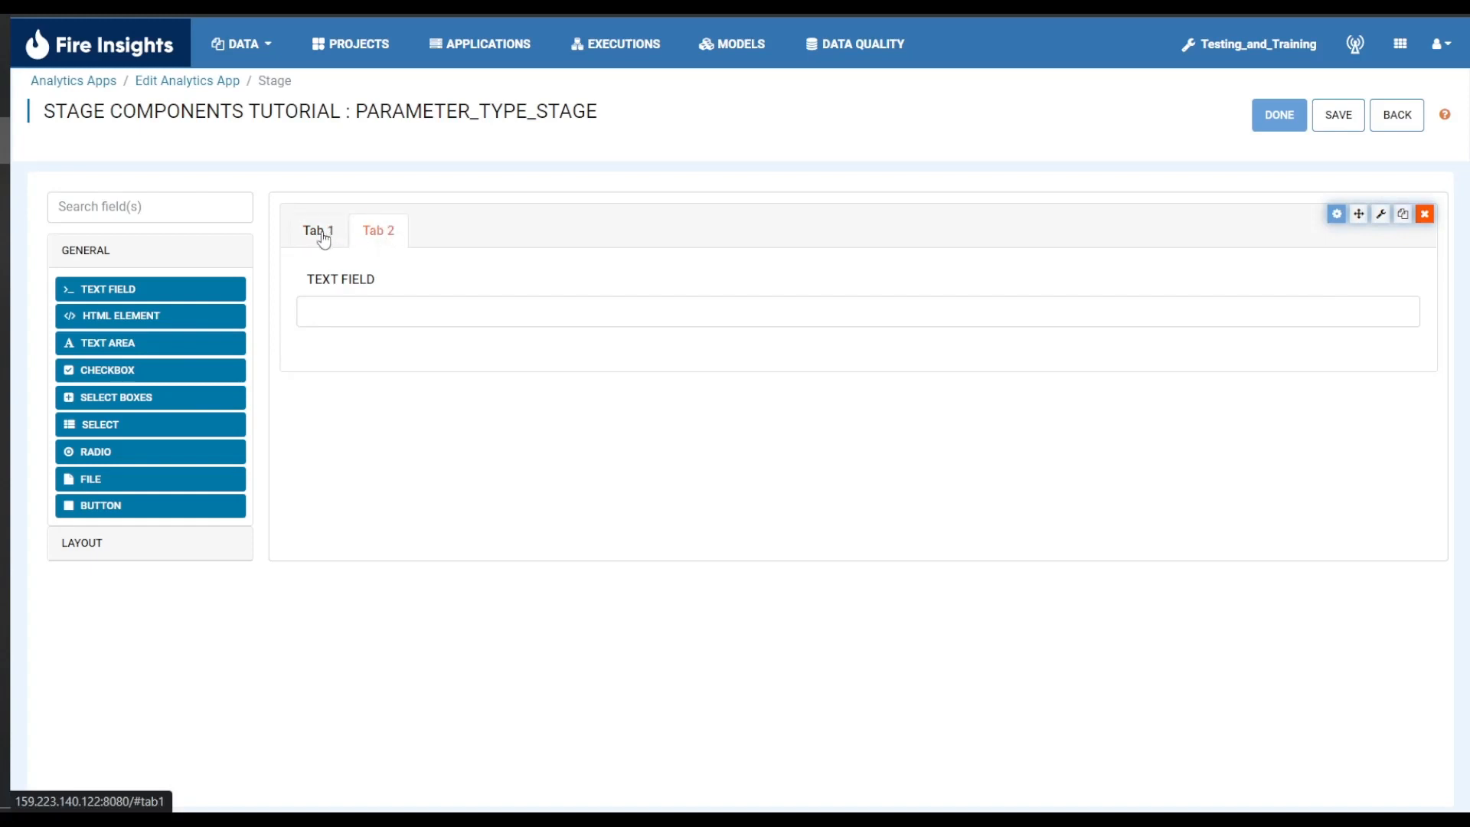
click(320, 240)
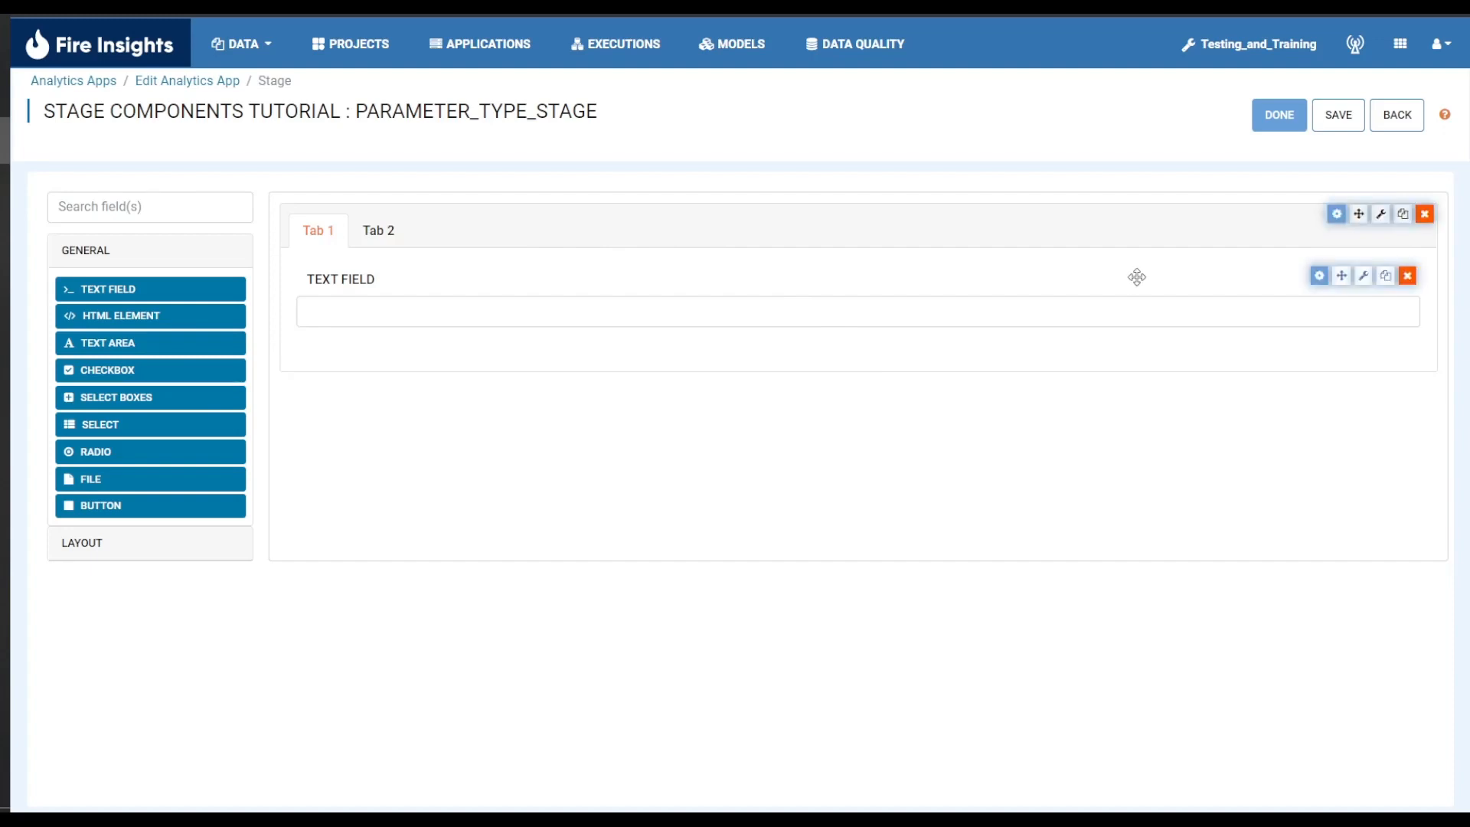
- Remove the Tabs component with its contents and place a Well component on the empty form
click(1425, 214)
click(838, 140)
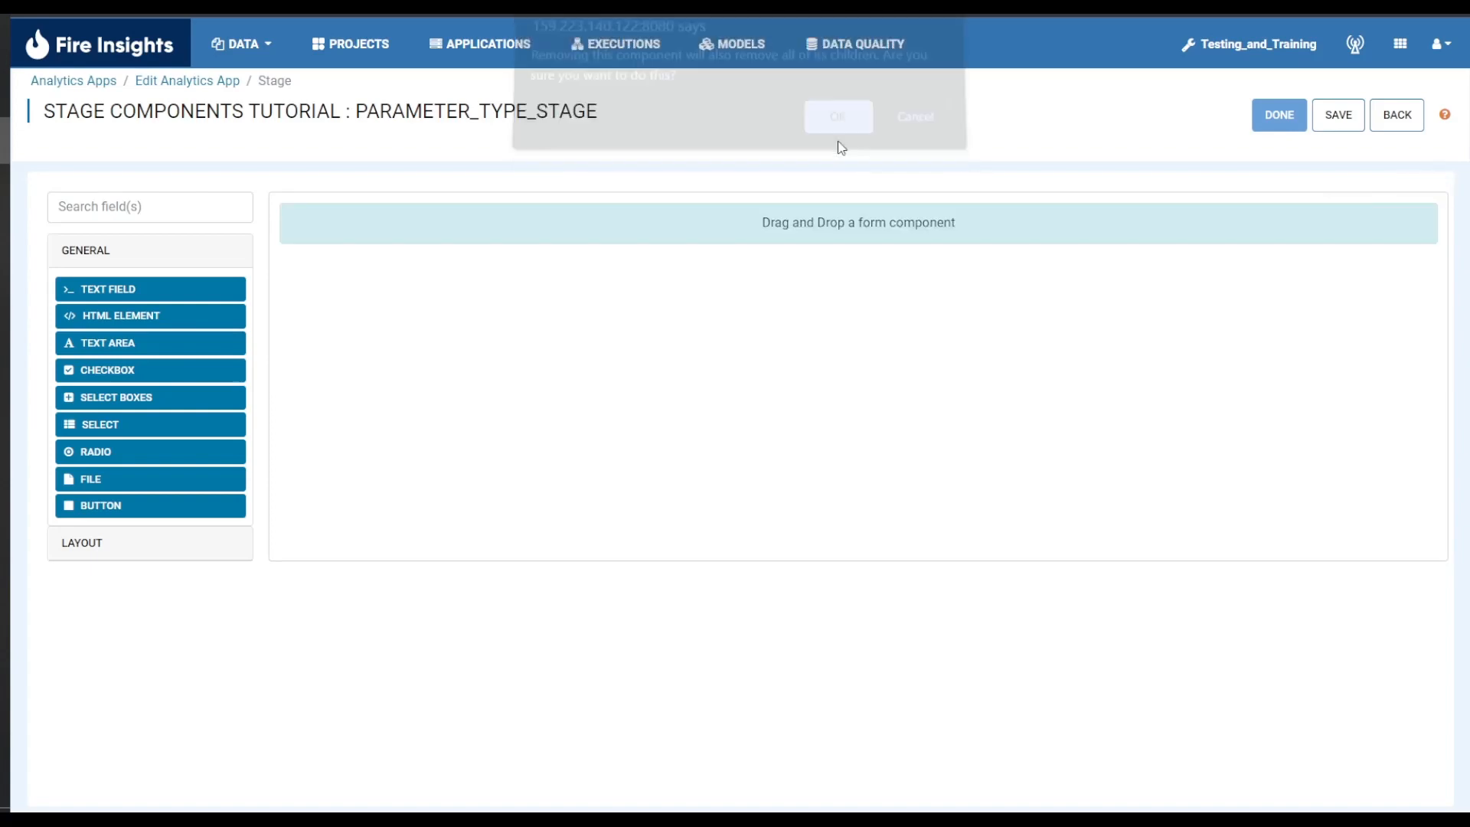
click(136, 542)
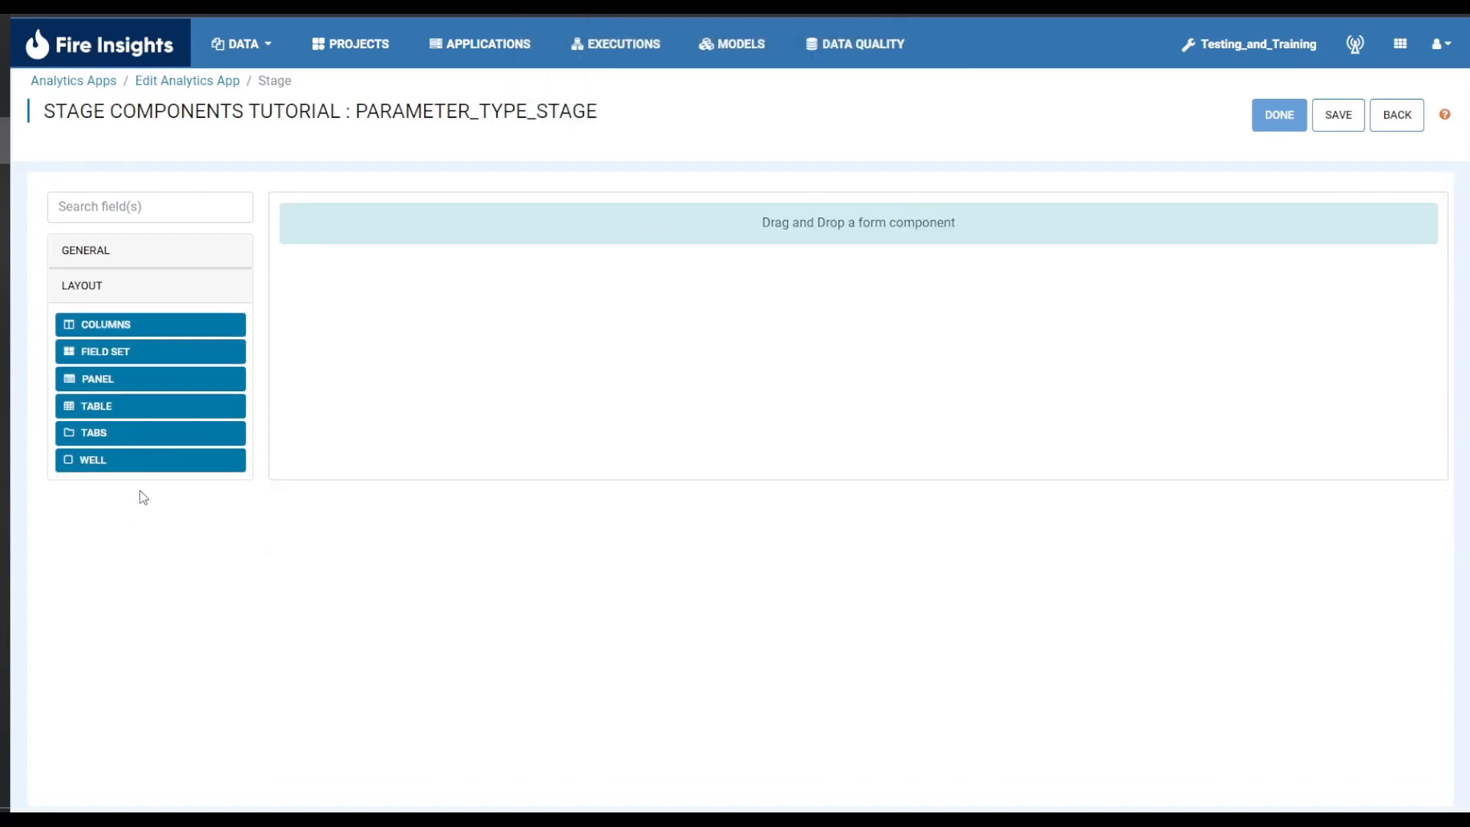
drag(128, 467, 643, 236)
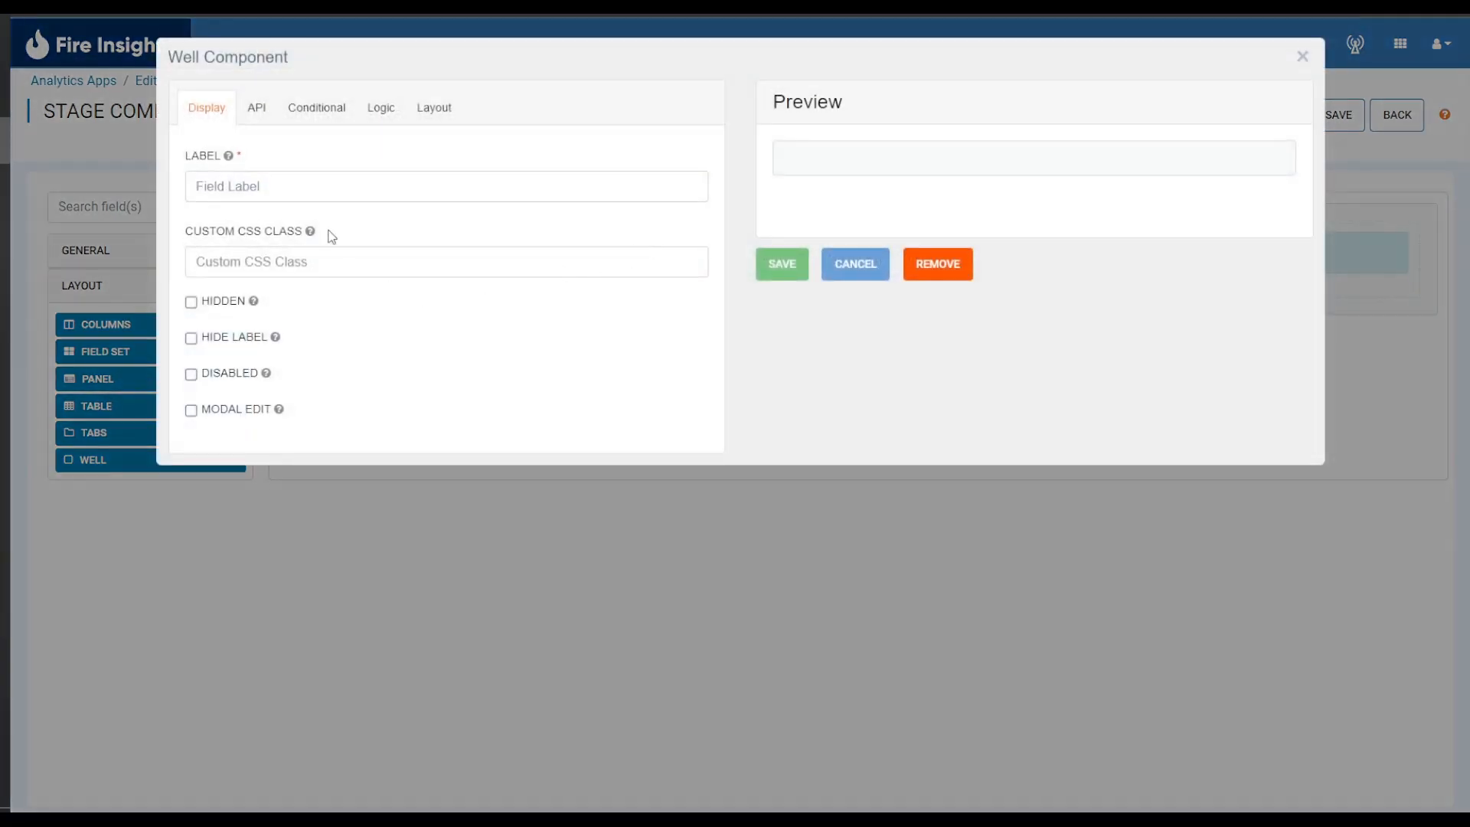
- Label the Well component "Field Label" and save it to the form
click(784, 268)
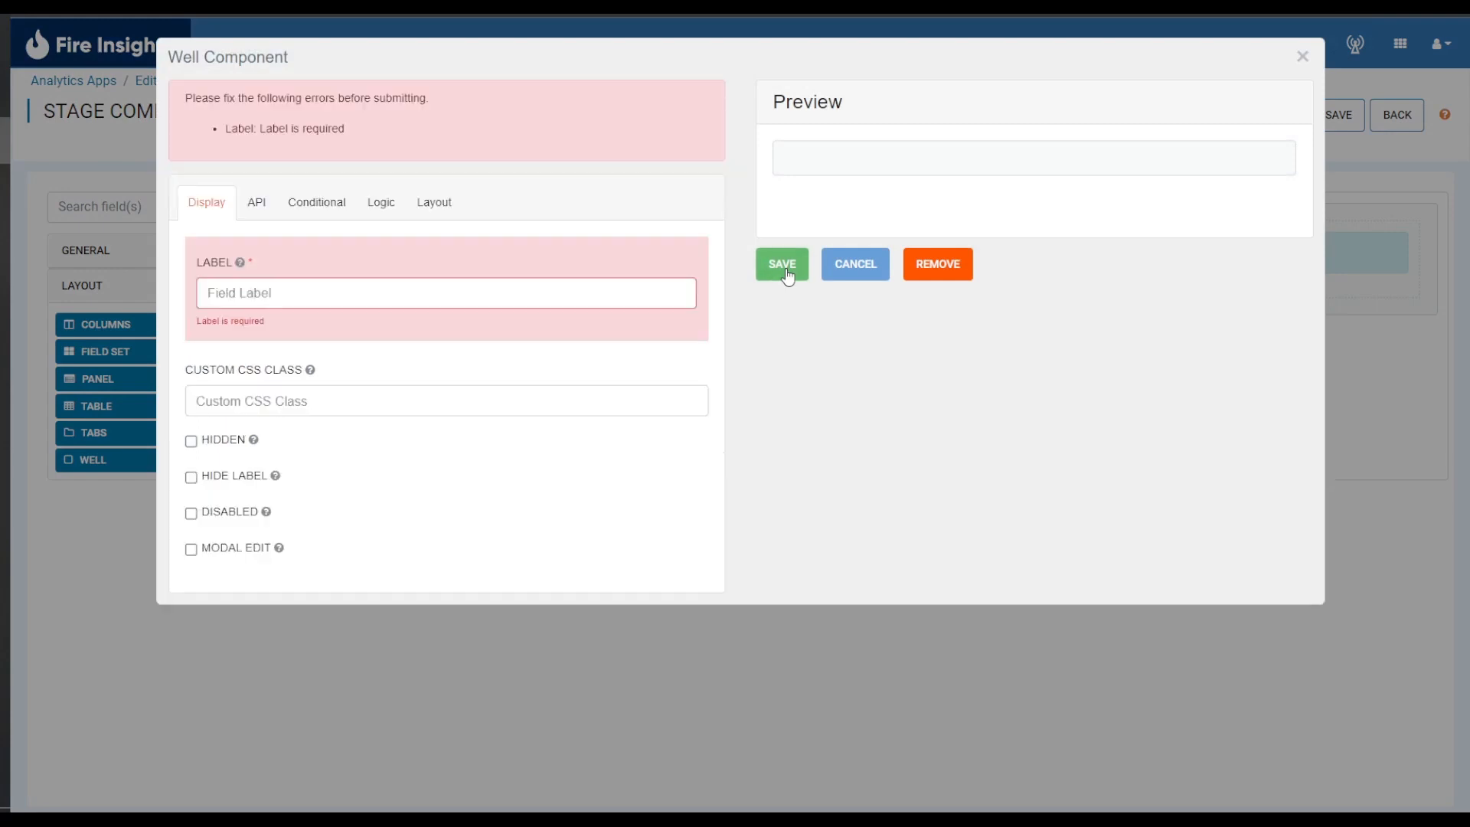
click(249, 305)
text(Field )
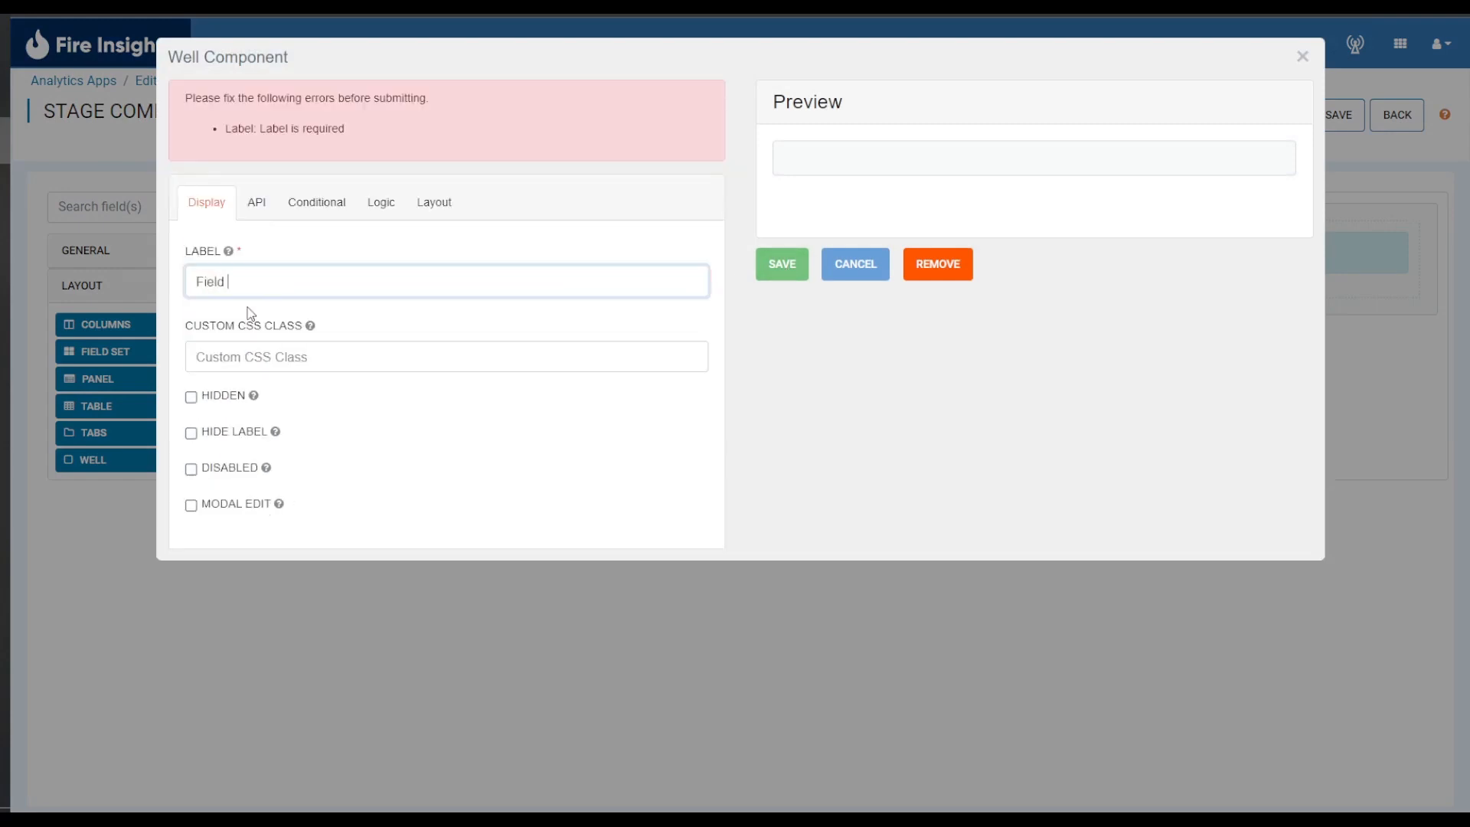
text(Label)
click(771, 264)
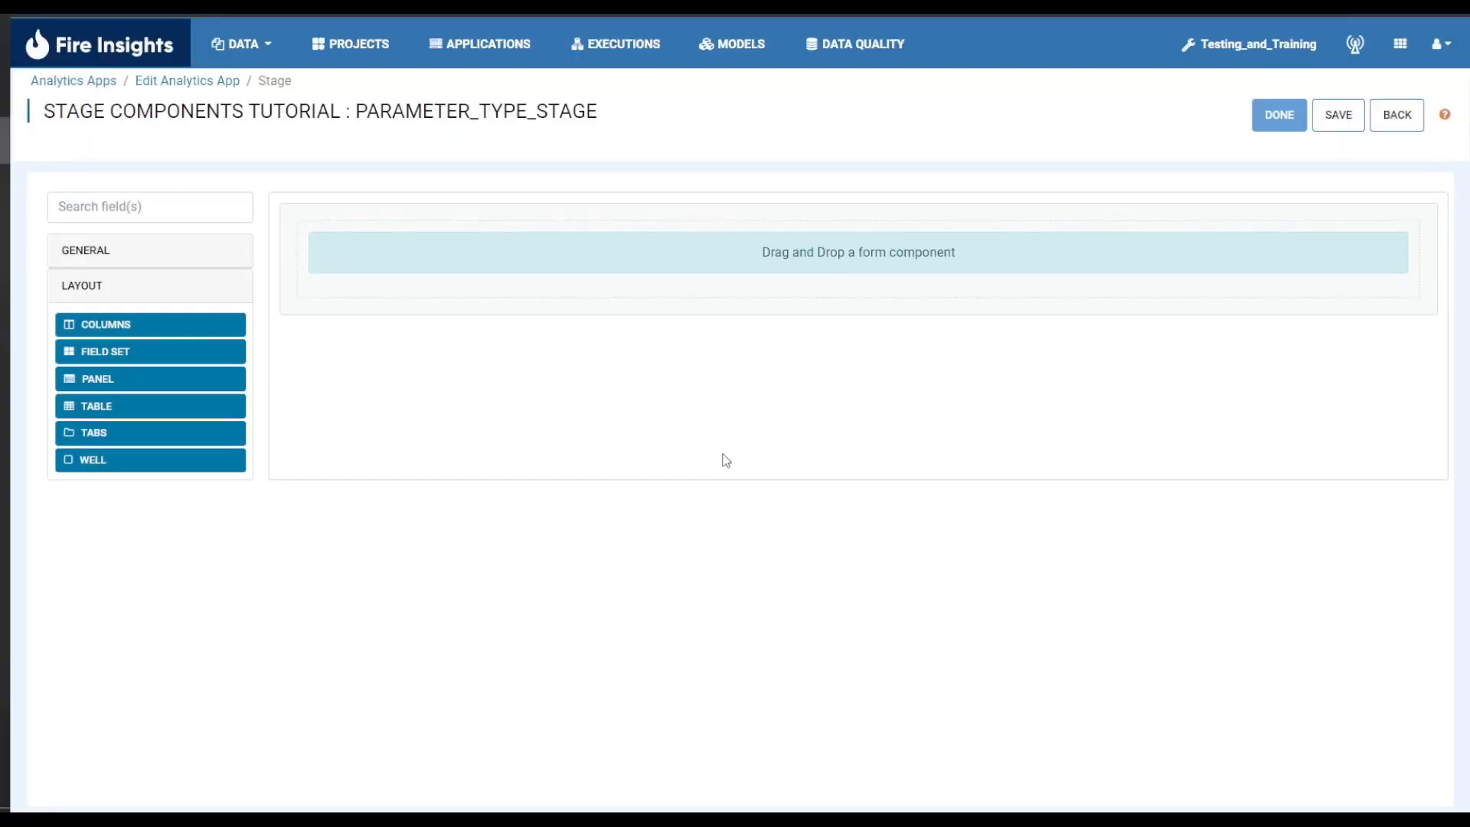